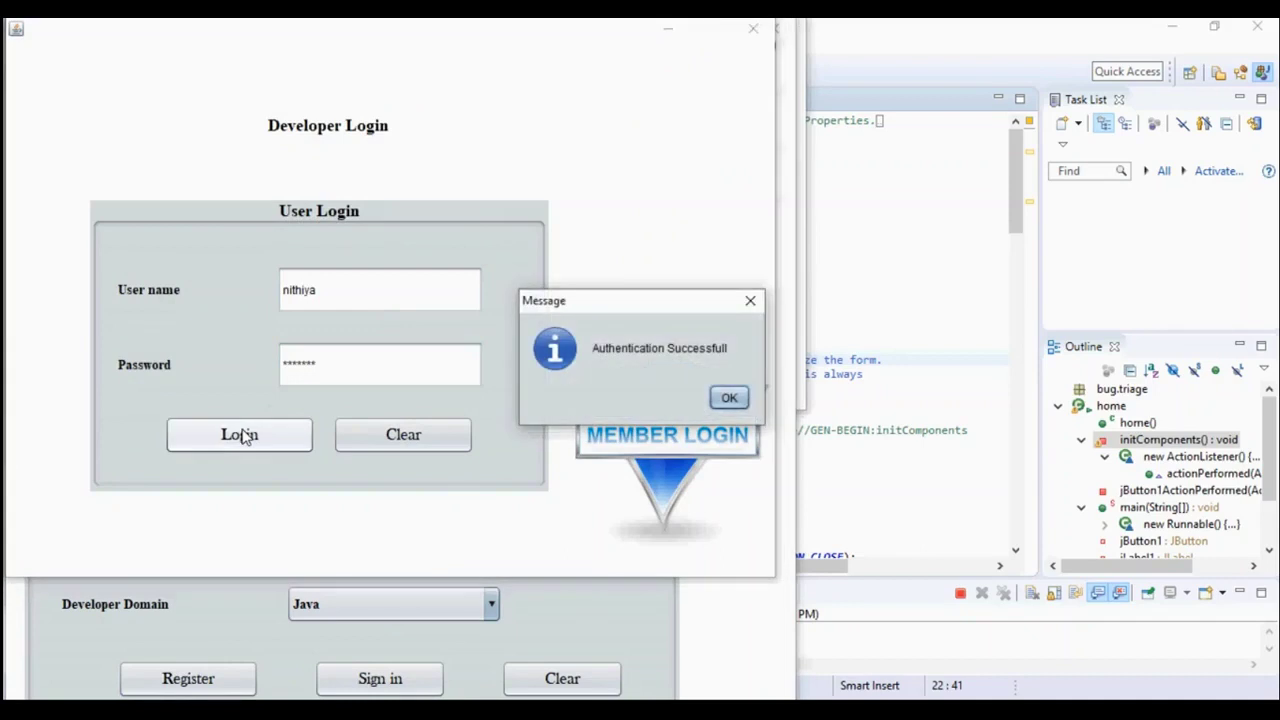
# - Dismiss the login message and open D:\JAVARUN8\Learning\dataset\bug.txt into the dataset window
pyautogui.click(735, 400)
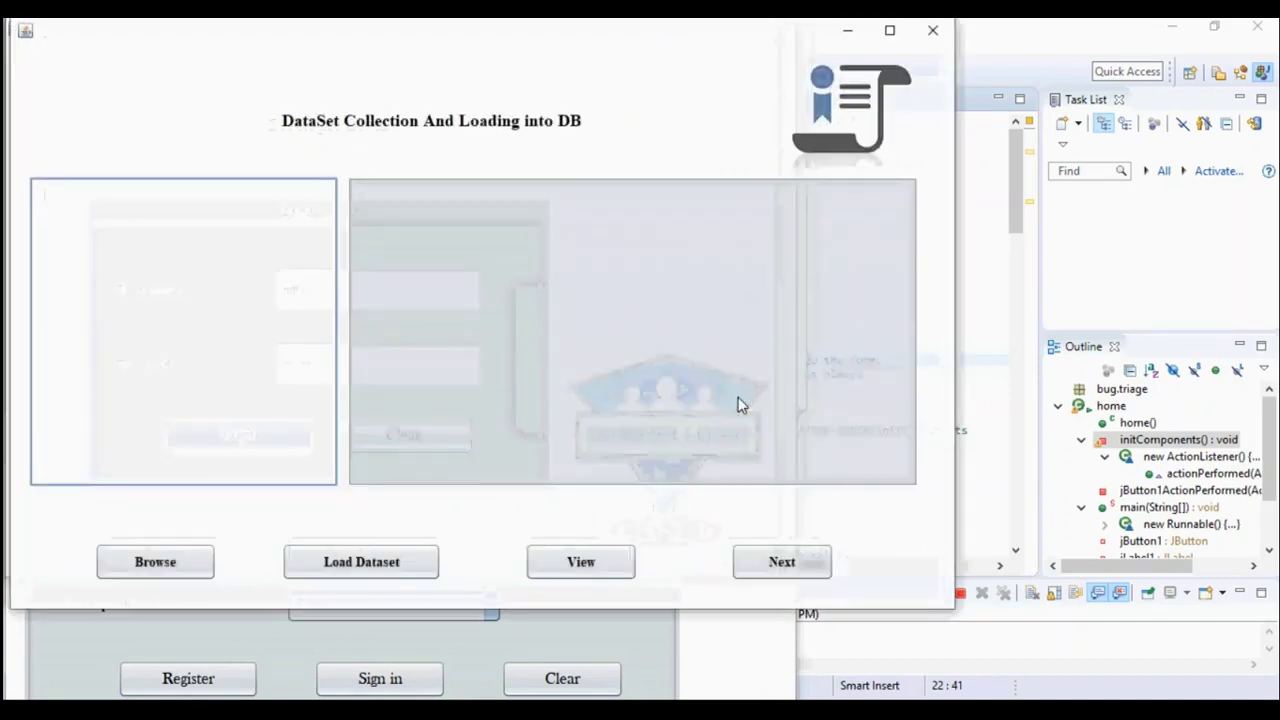
pyautogui.click(160, 566)
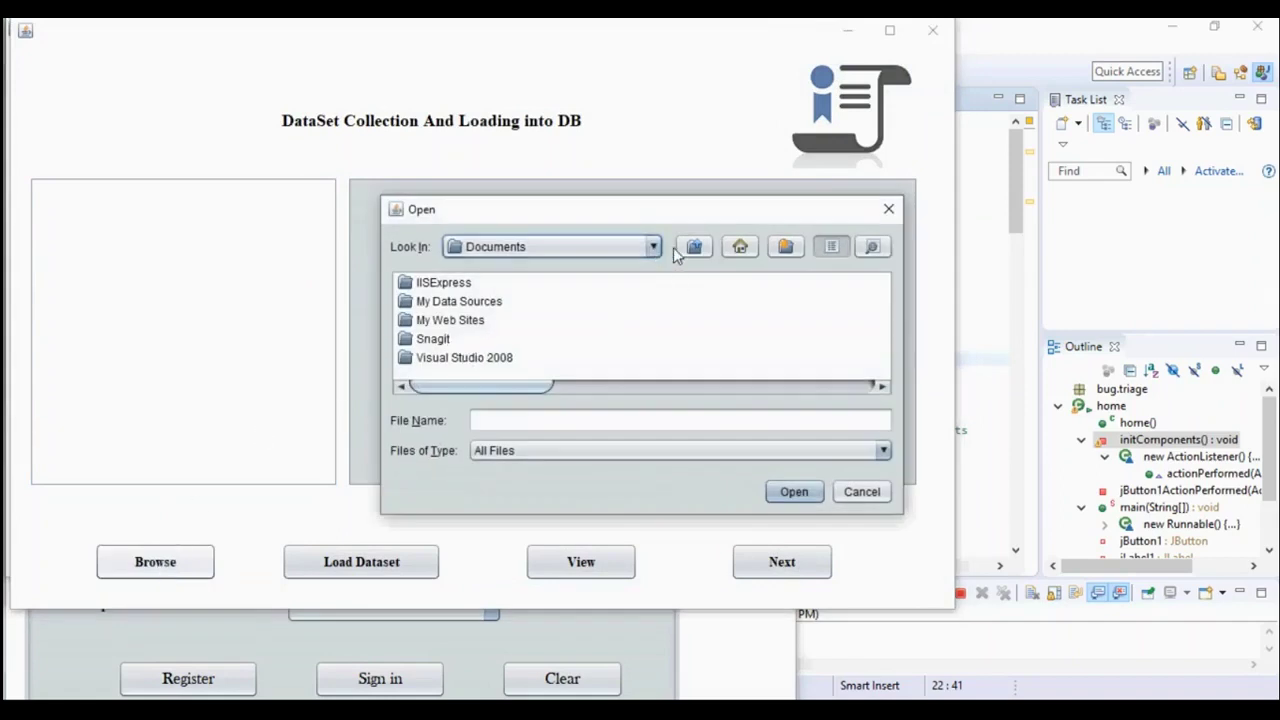
pyautogui.click(653, 247)
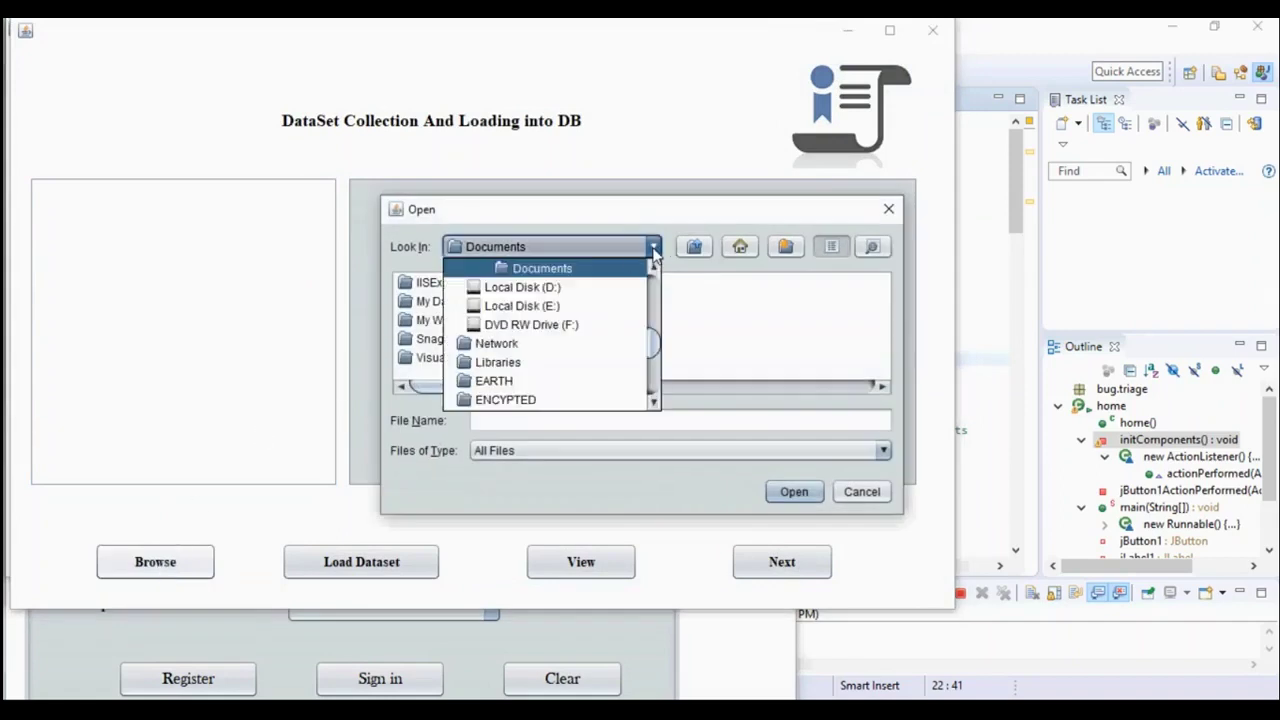
pyautogui.click(550, 288)
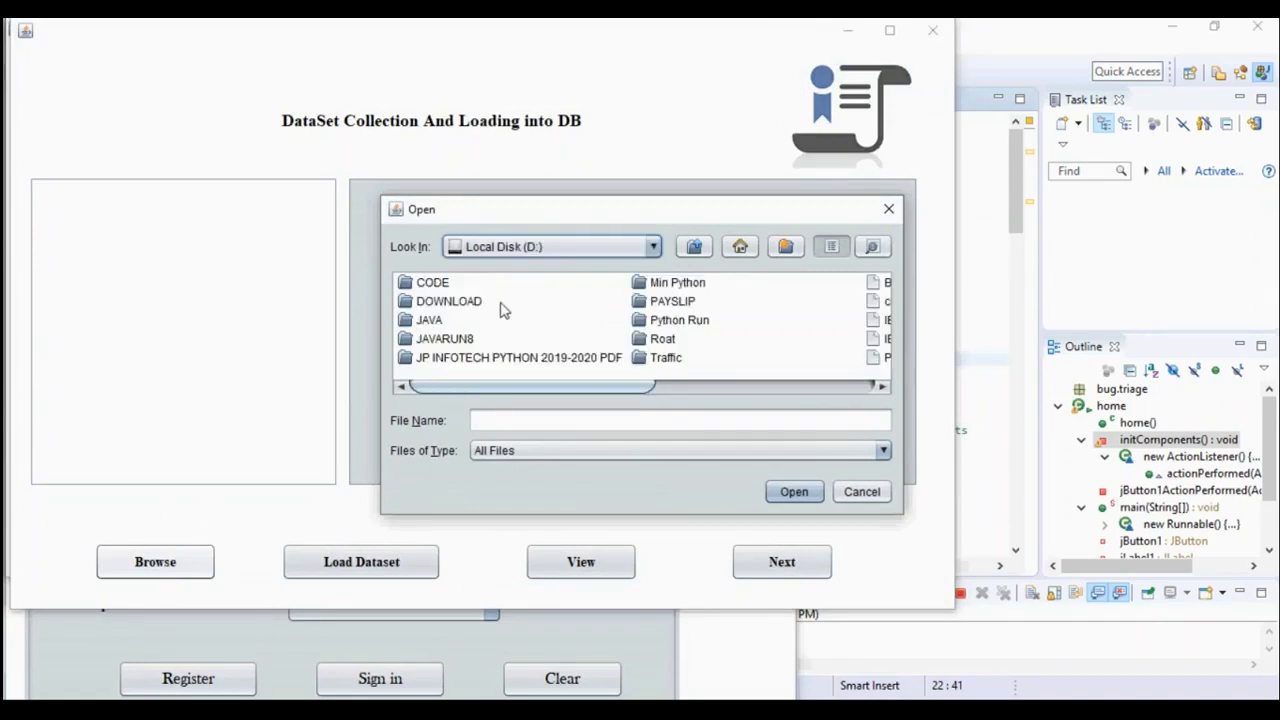
pyautogui.doubleClick(462, 342)
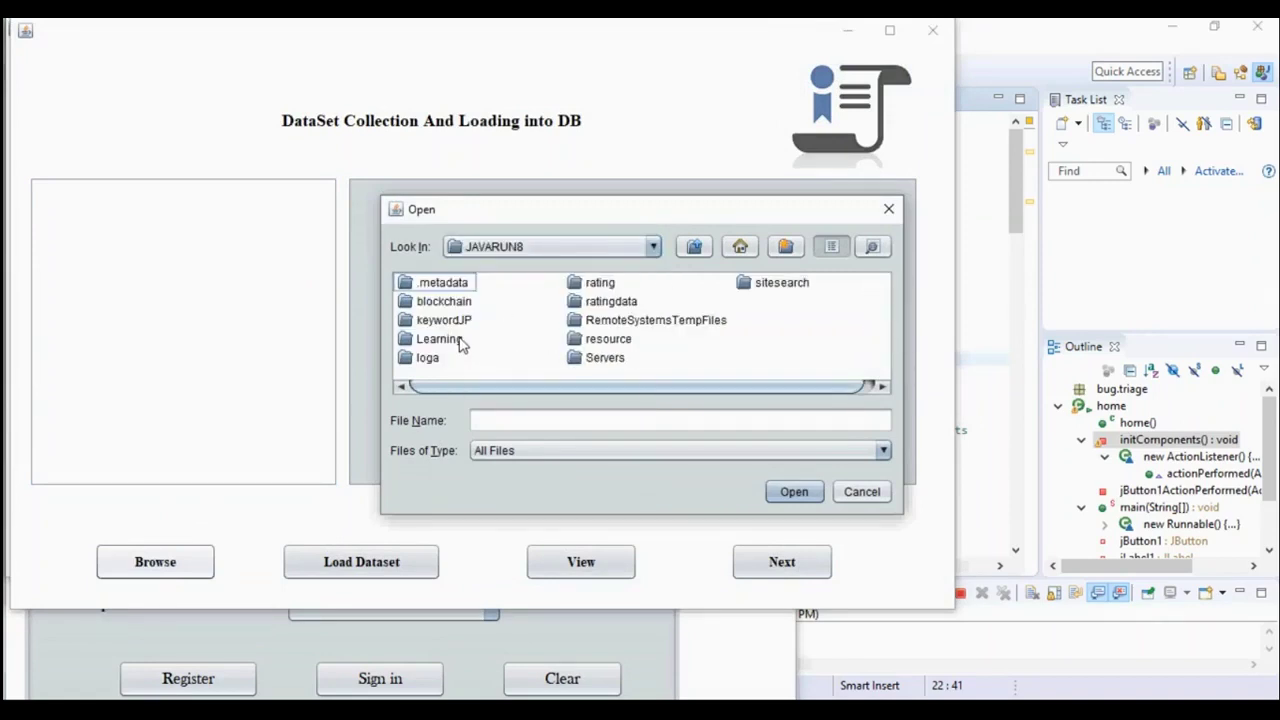
pyautogui.doubleClick(458, 342)
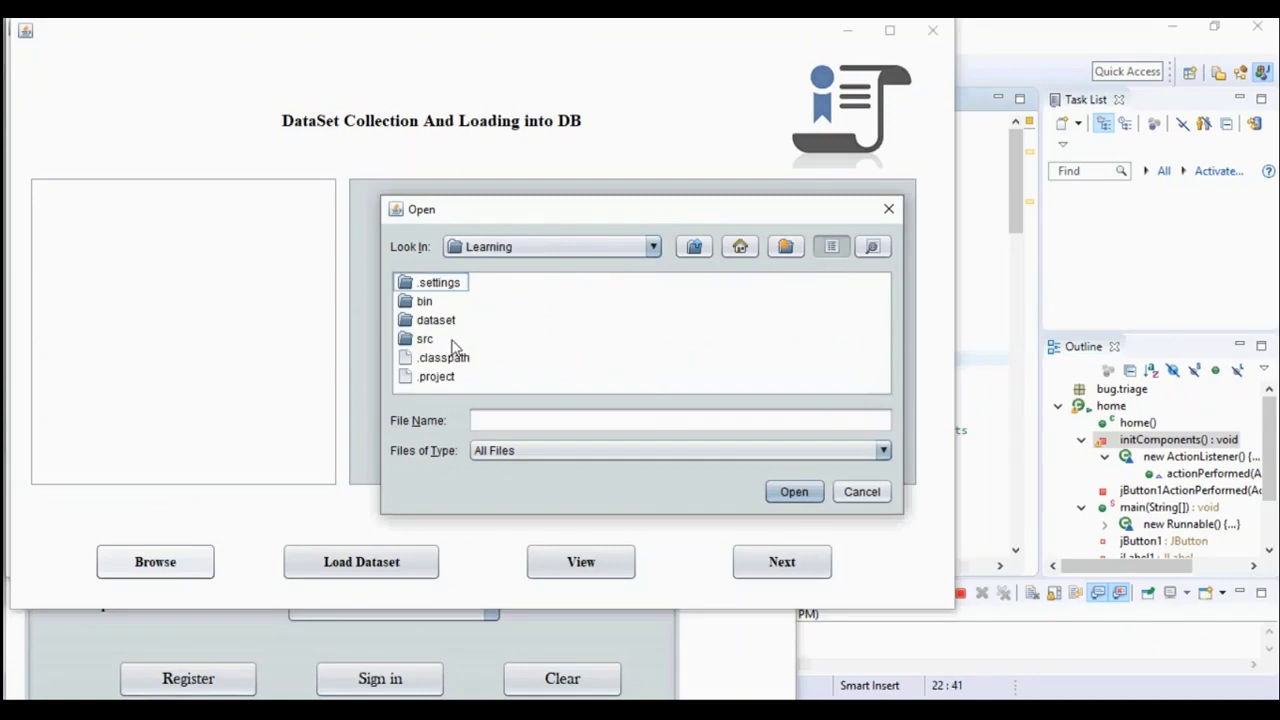
pyautogui.doubleClick(434, 320)
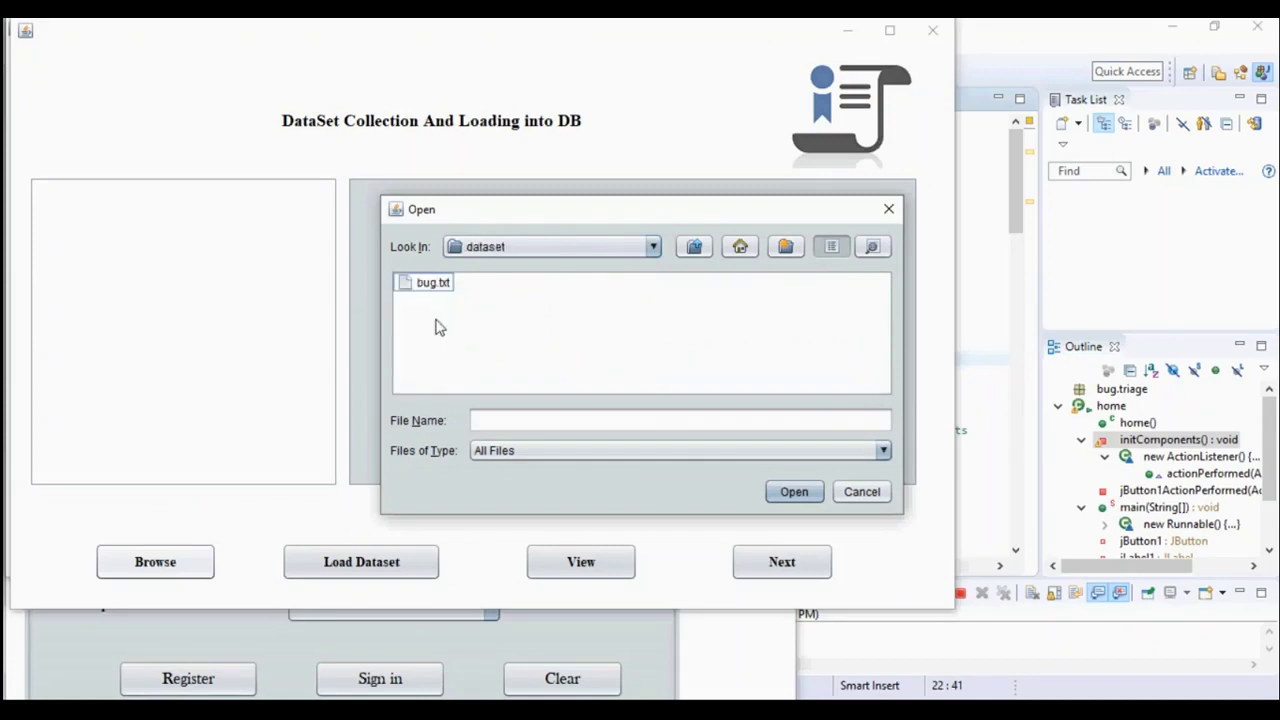
pyautogui.click(434, 284)
pyautogui.click(792, 492)
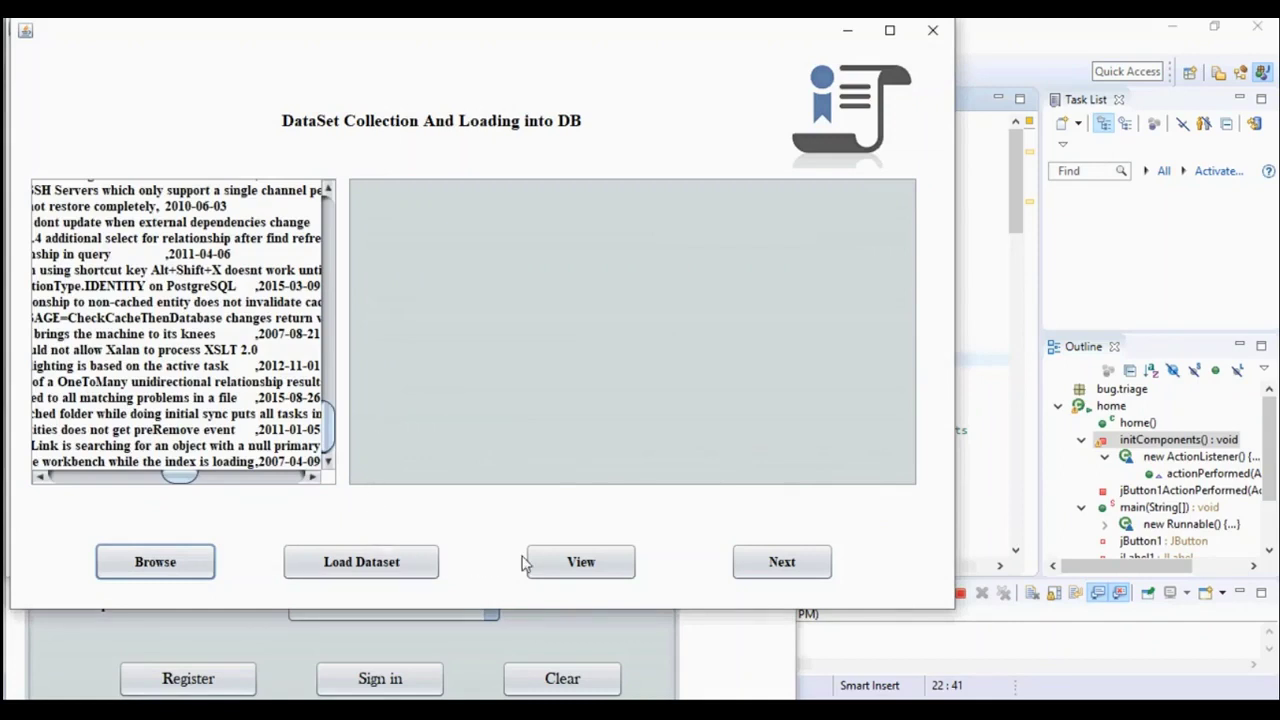
# - Load the bug dataset into the database and check the load output in Eclipse's console
pyautogui.click(428, 562)
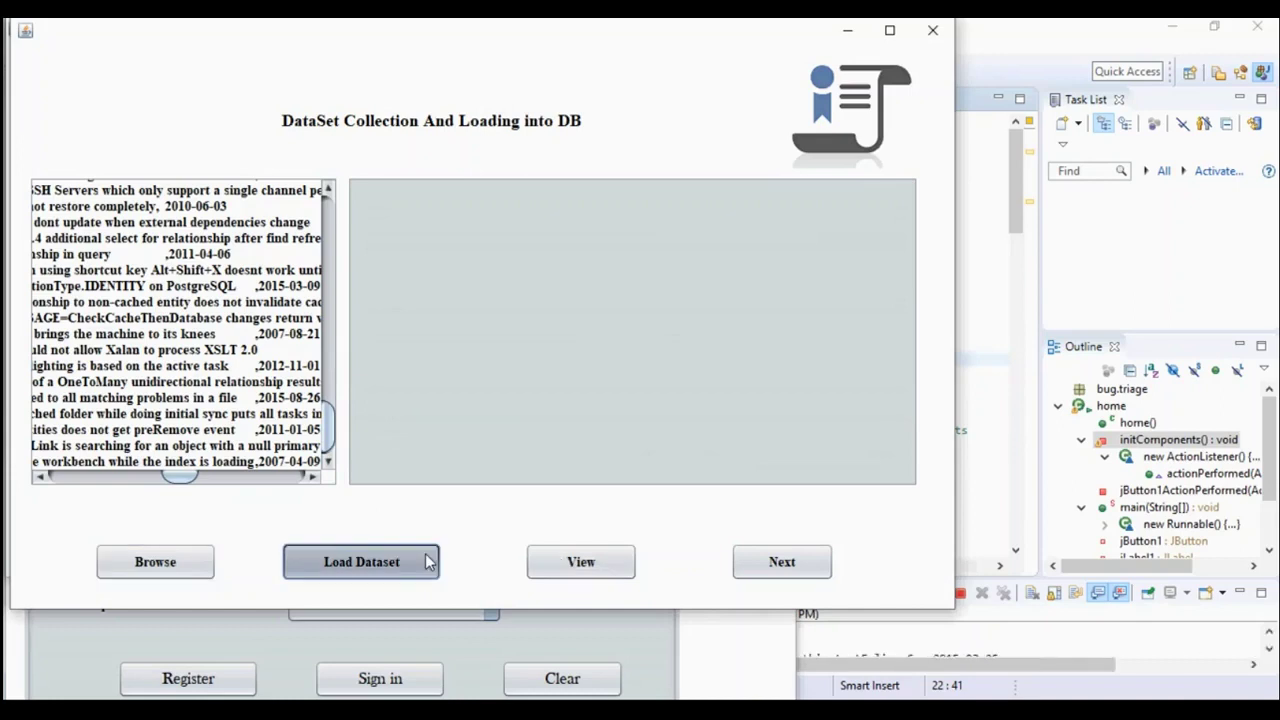
pyautogui.click(838, 650)
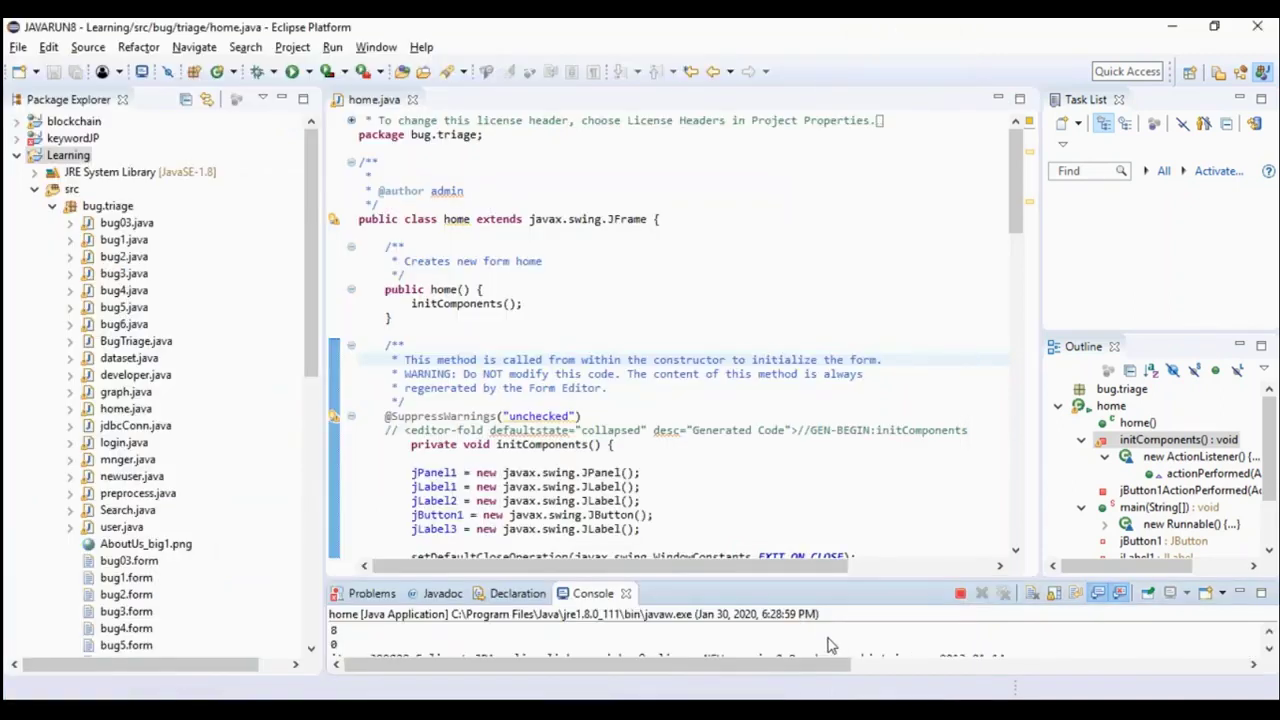
pyautogui.moveTo(829, 582); pyautogui.dragTo(805, 205)
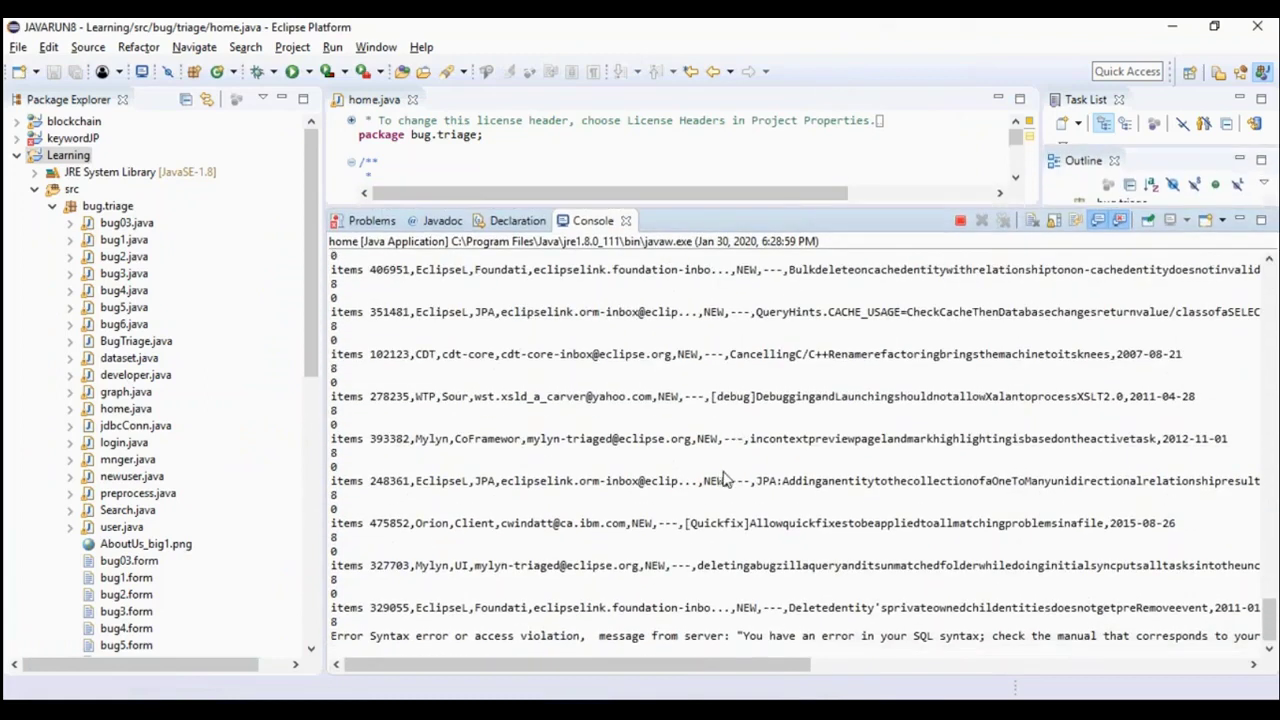
pyautogui.click(1170, 27)
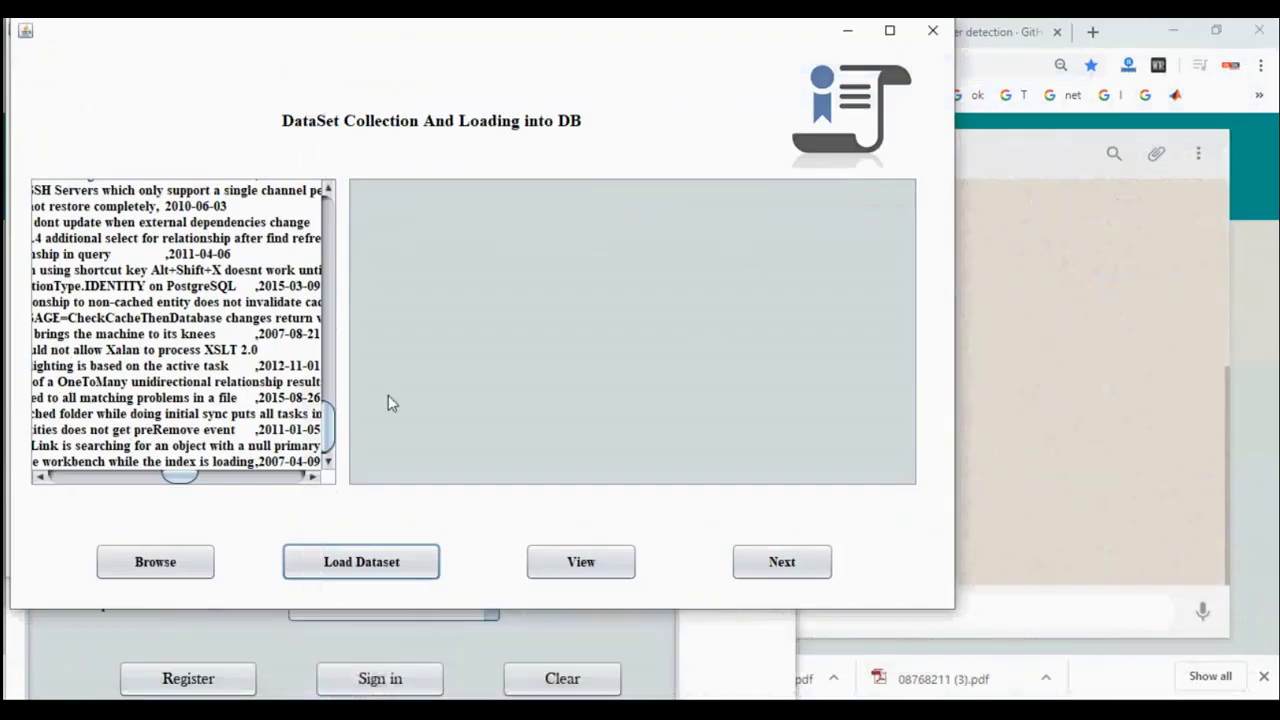
# - Show the loaded bugs as a table and browse rows such as 407890, 322861 and 197924
pyautogui.click(578, 560)
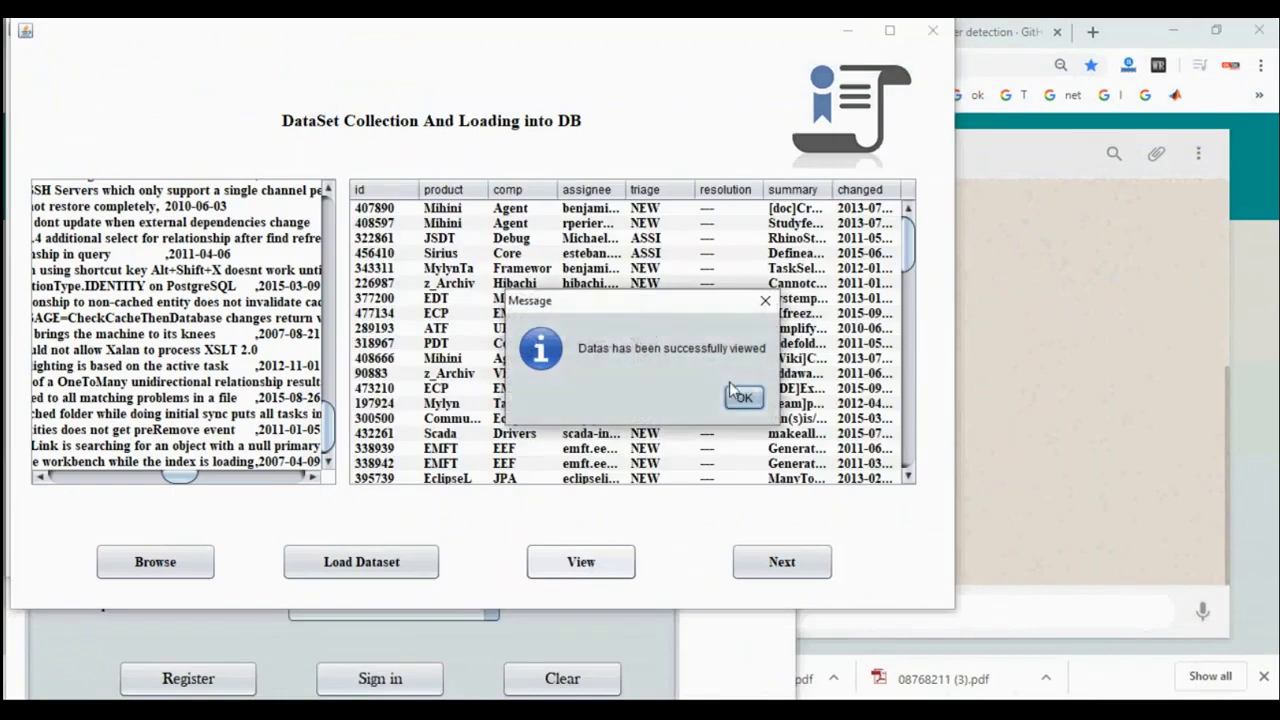
pyautogui.click(744, 397)
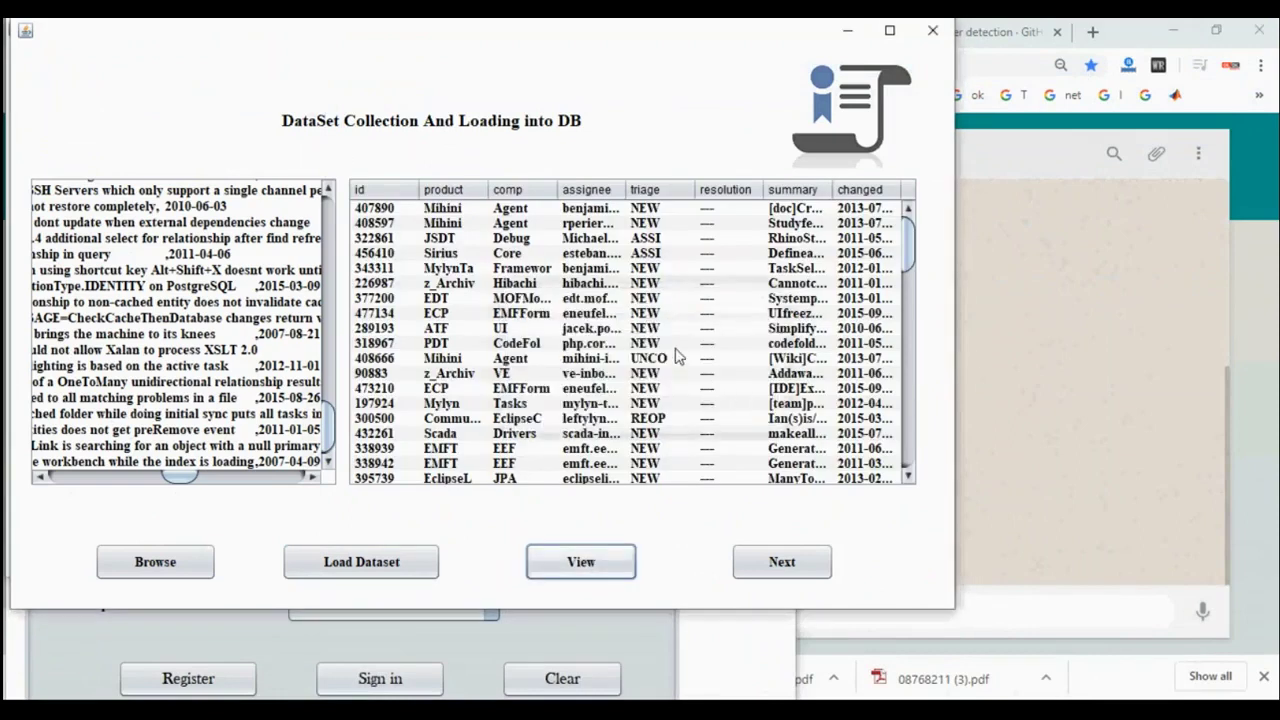
pyautogui.scroll(-10, 676, 355)
pyautogui.scroll(10, 678, 357)
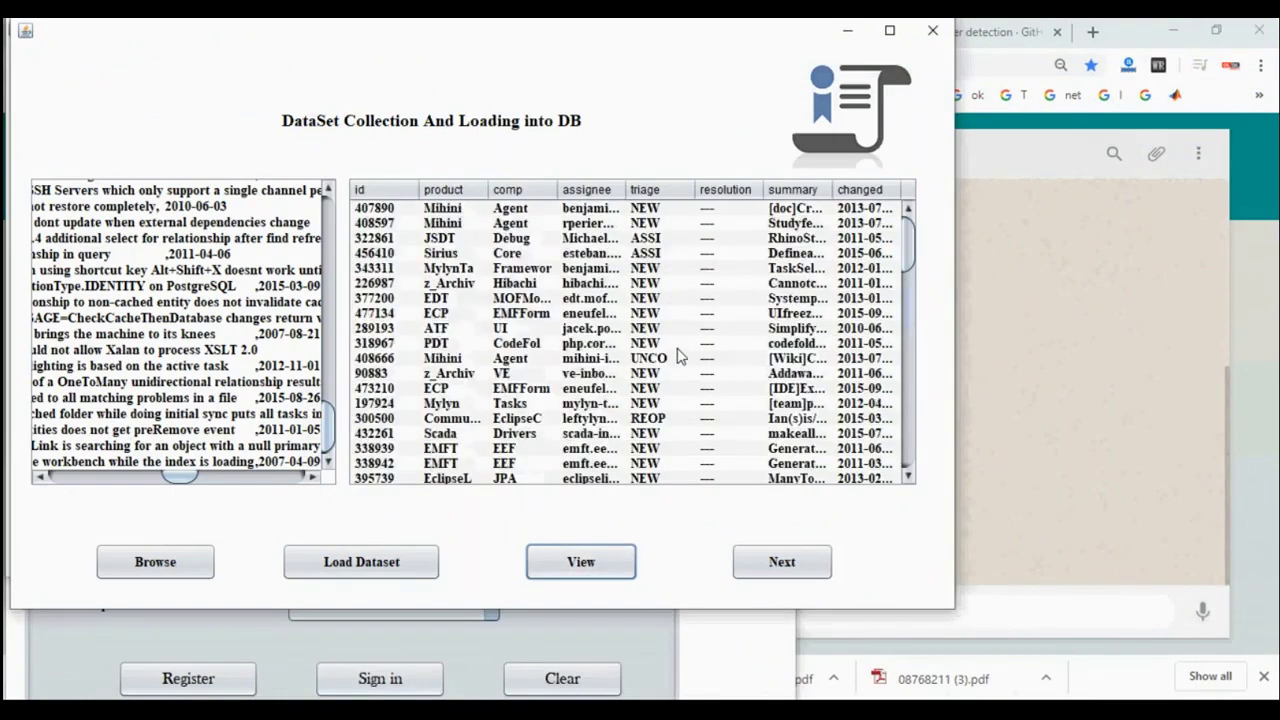
pyautogui.click(382, 212)
pyautogui.click(385, 238)
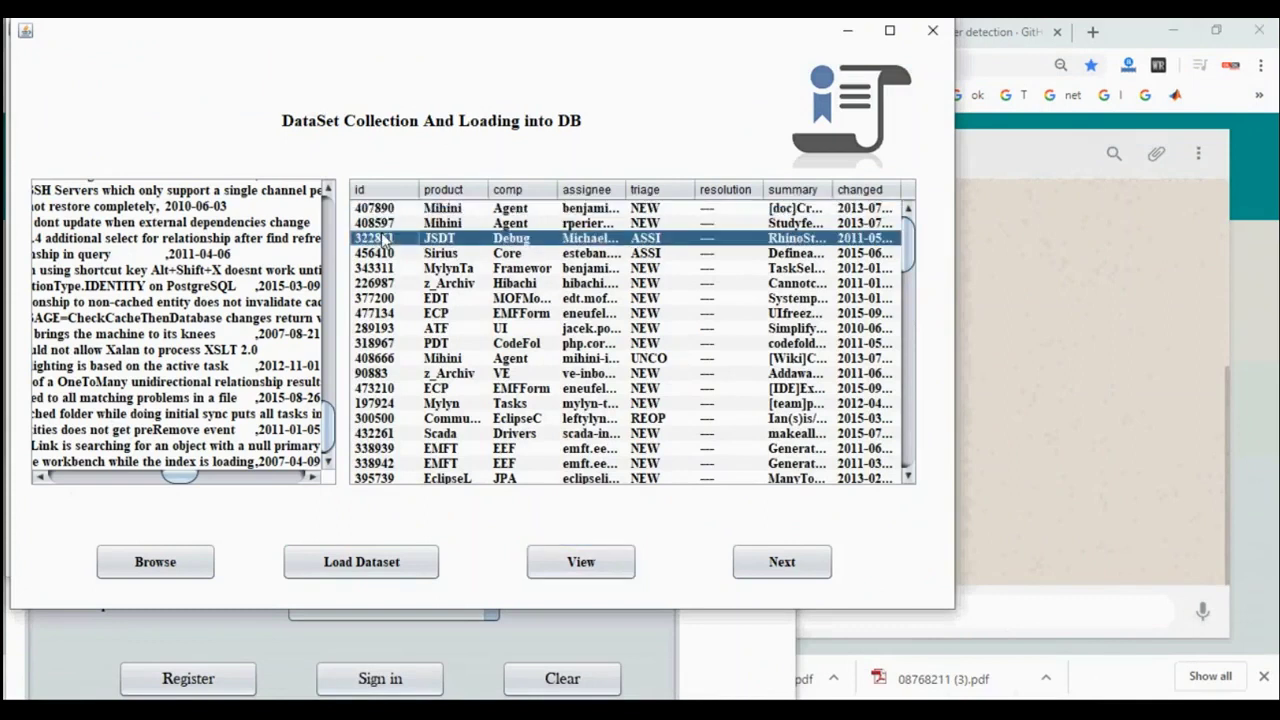
pyautogui.click(610, 332)
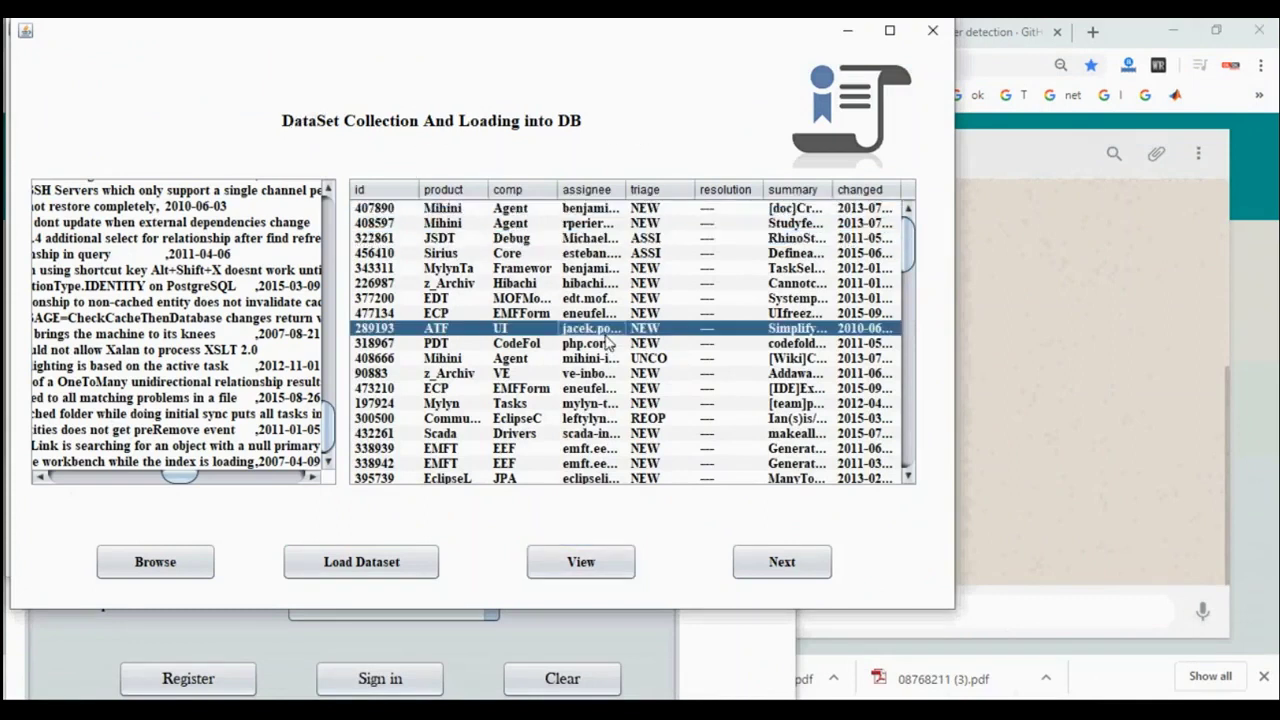
pyautogui.click(733, 362)
pyautogui.click(730, 406)
pyautogui.scroll(-10, 790, 435)
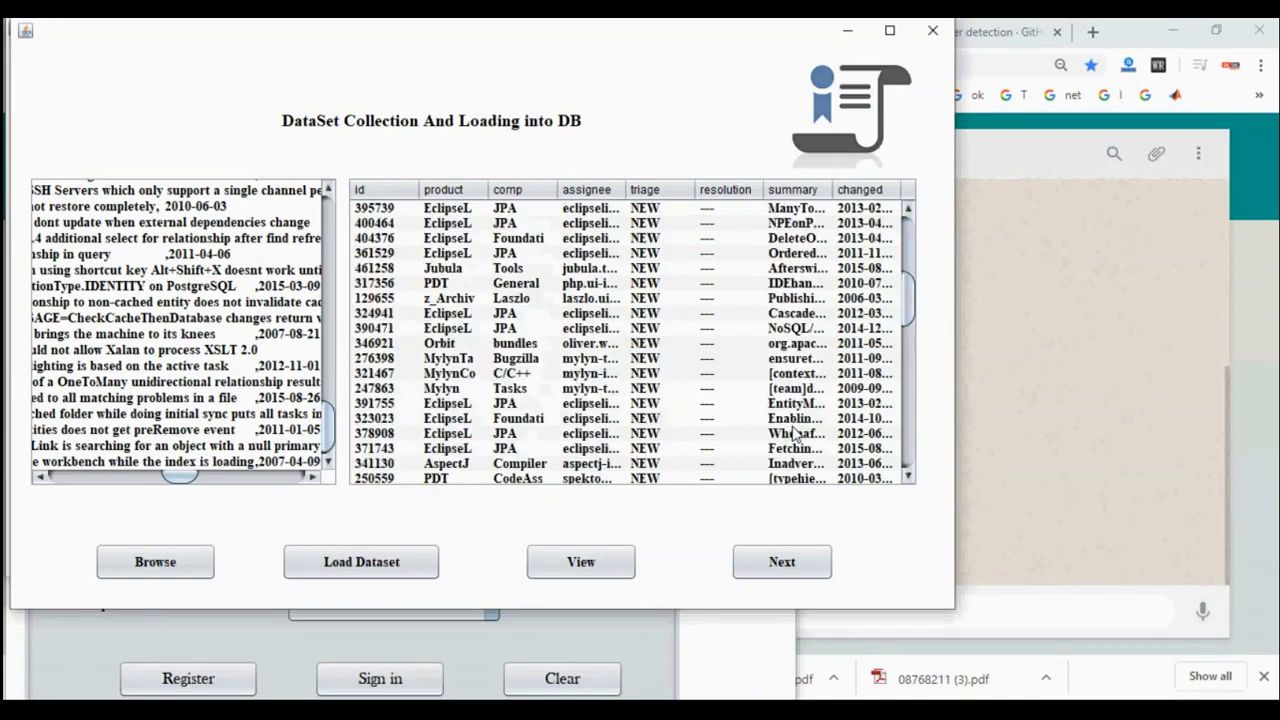
pyautogui.scroll(-1, 795, 432)
pyautogui.scroll(11, 795, 432)
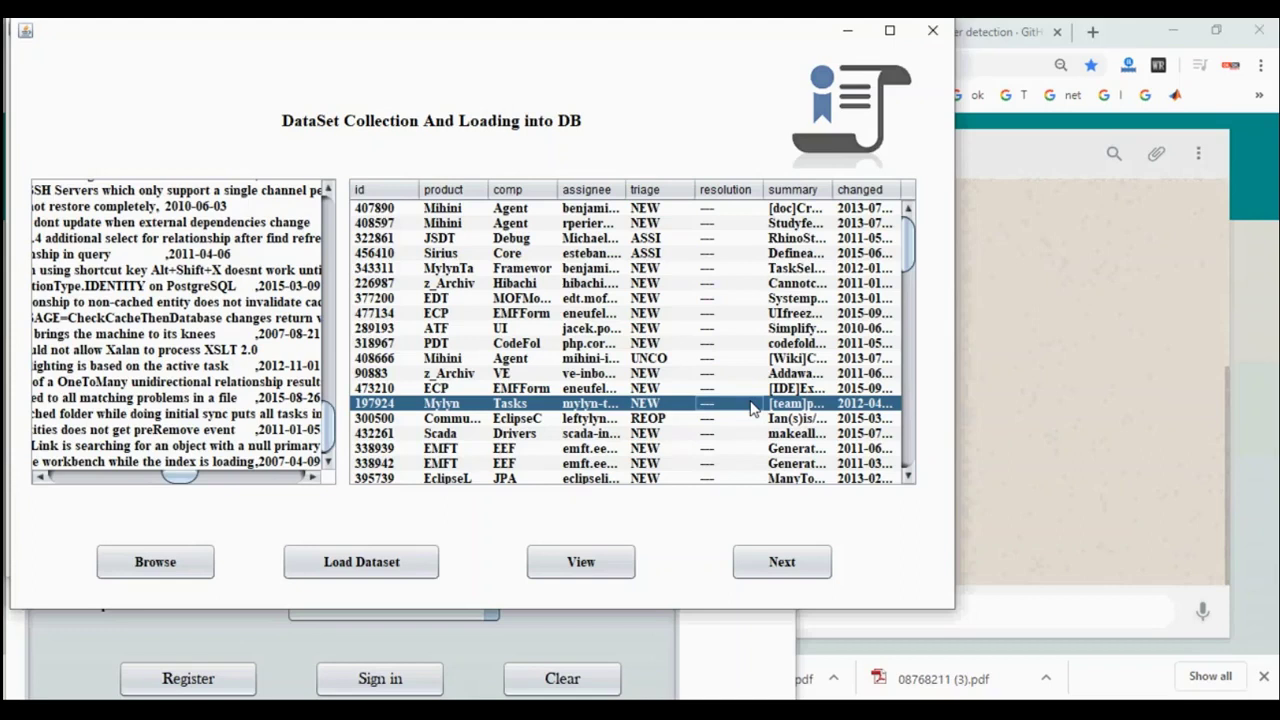
# - Run preprocessing on the bug data, browse the cleaned table, then proceed to the new-bug form
pyautogui.click(782, 563)
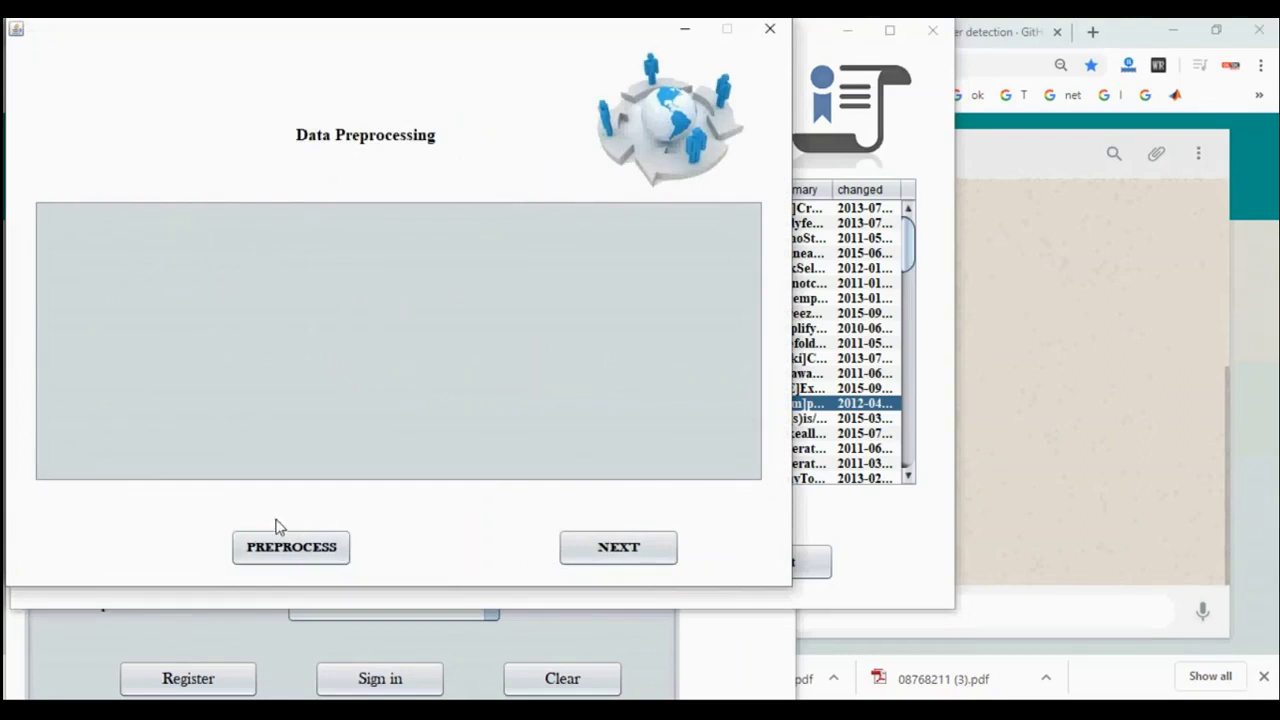
pyautogui.click(279, 557)
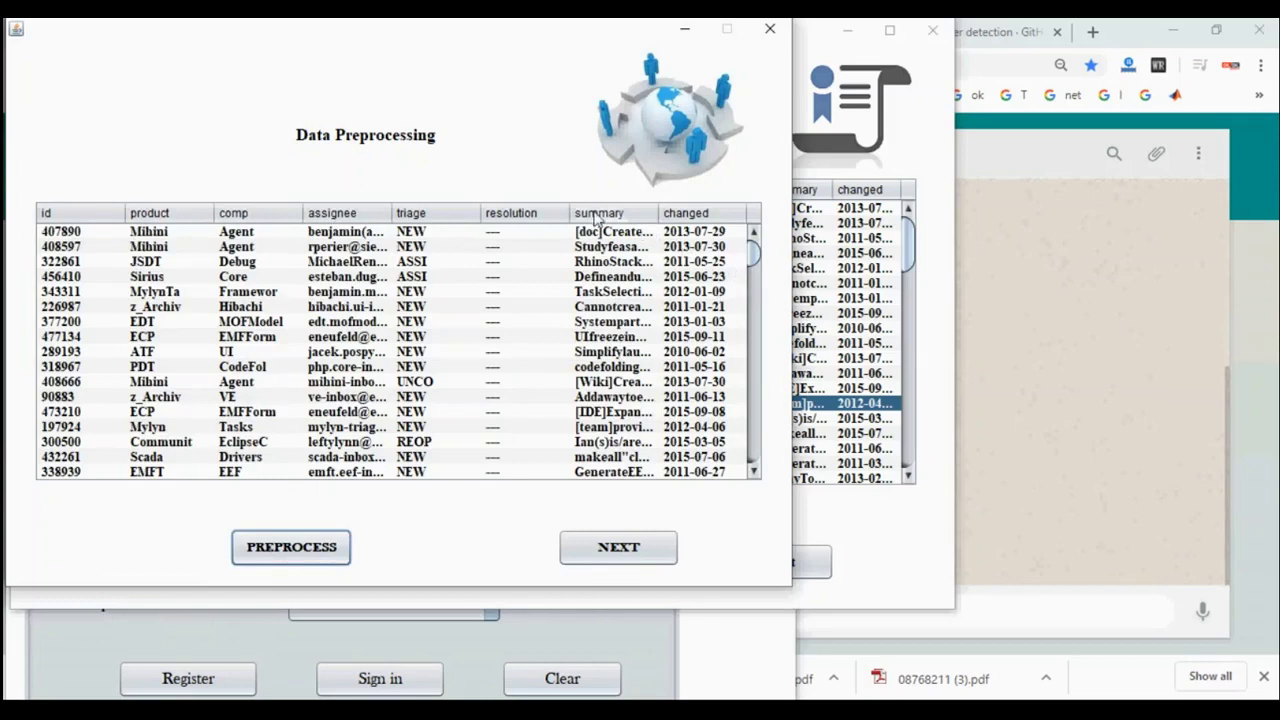
pyautogui.moveTo(755, 255)
pyautogui.mouseDown()
pyautogui.moveTo(757, 330)
pyautogui.moveTo(756, 240)
pyautogui.moveTo(753, 280)
pyautogui.moveTo(754, 252)
pyautogui.mouseUp()
pyautogui.click(707, 293)
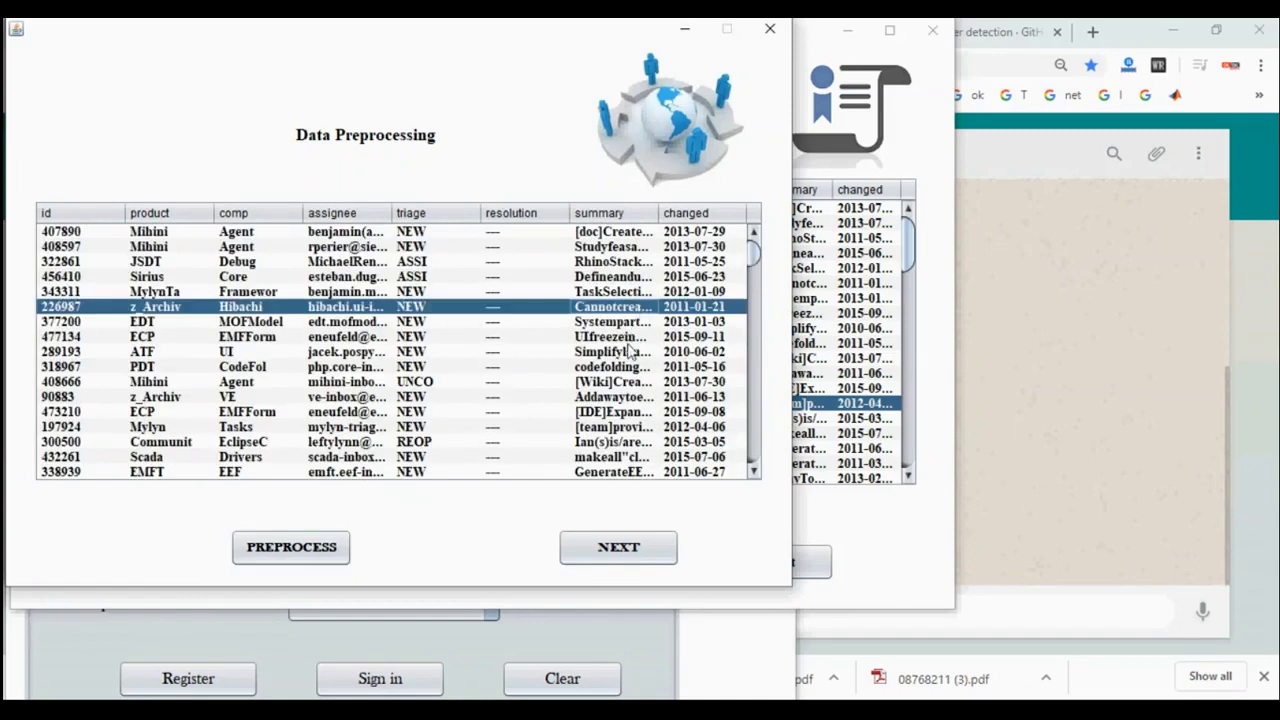
pyautogui.scroll(-5, 630, 370)
pyautogui.click(606, 552)
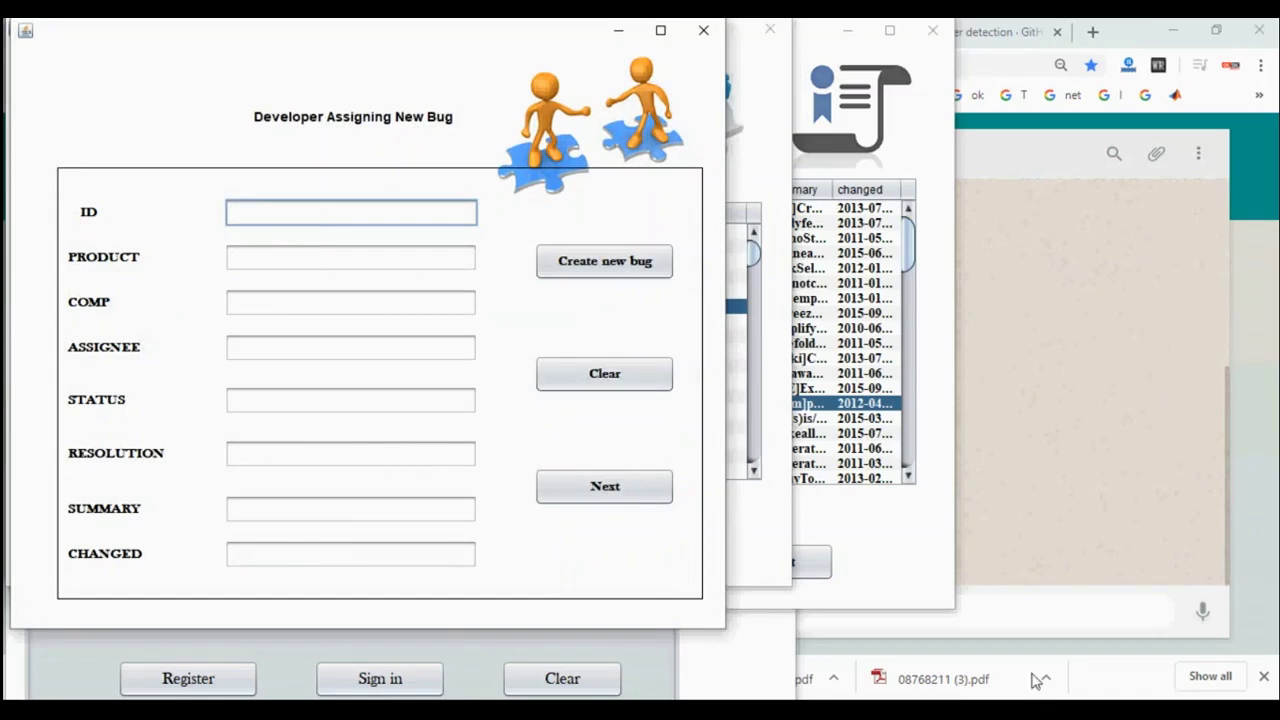
# - Enter the new bug's ID 407890, product Mihini and component Agent
pyautogui.click(1092, 694)
pyautogui.click(1092, 688)
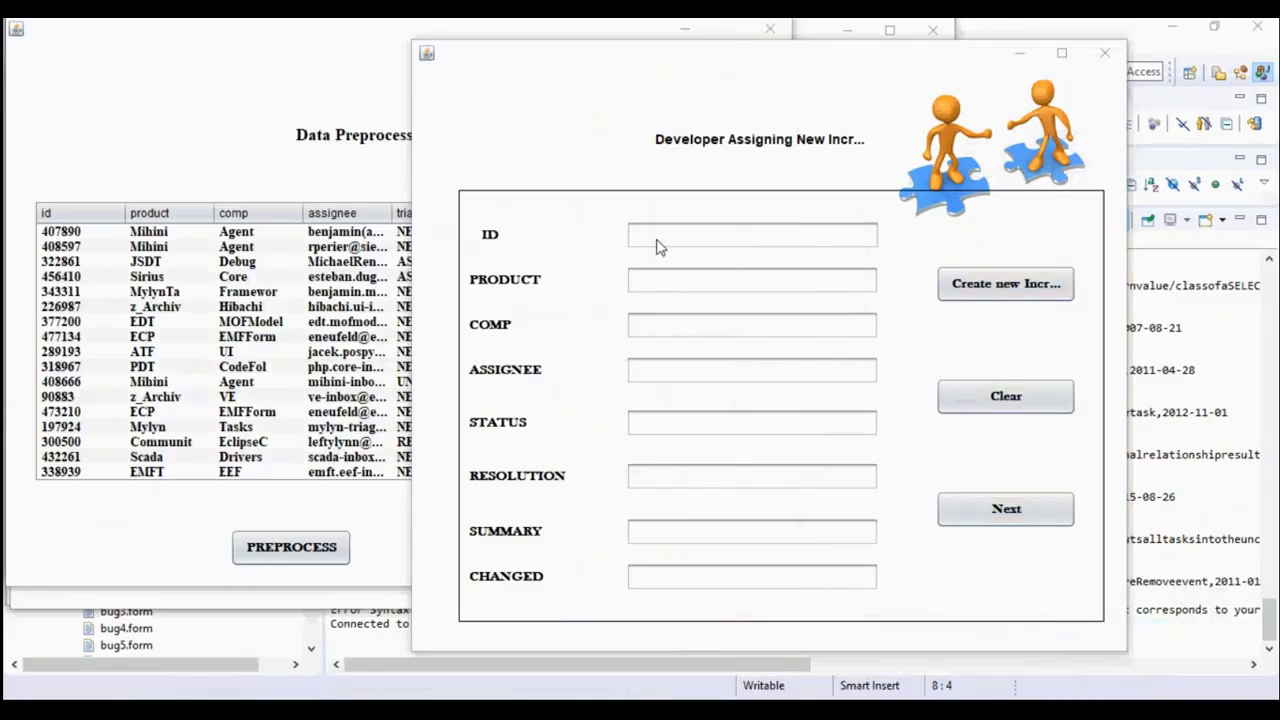
pyautogui.click(657, 246)
pyautogui.write('407890')
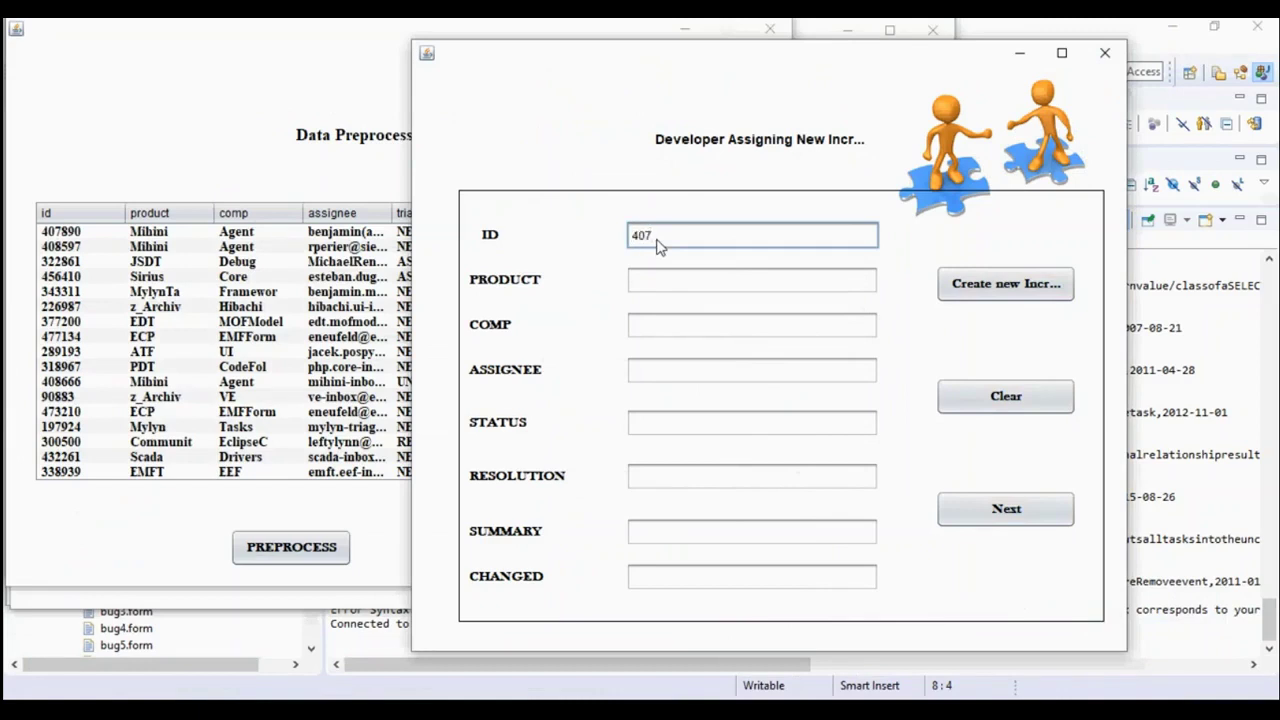
pyautogui.click(686, 289)
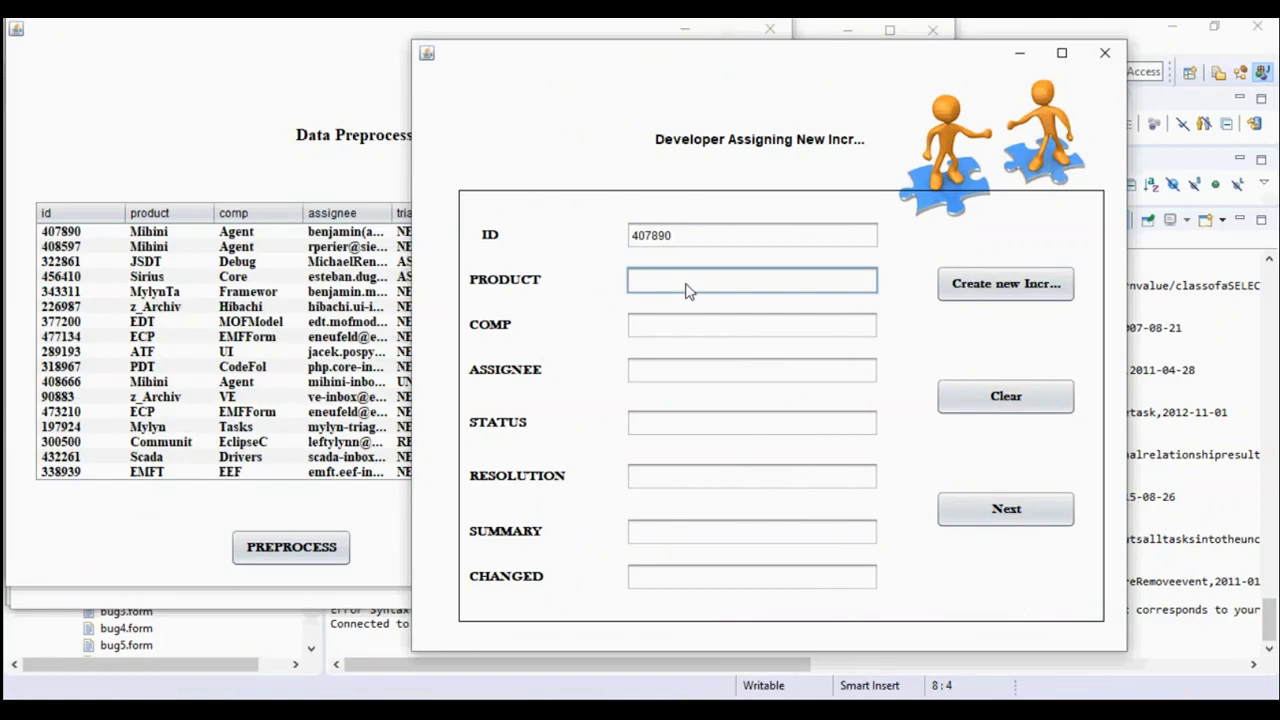
pyautogui.write('Mihini')
pyautogui.click(686, 328)
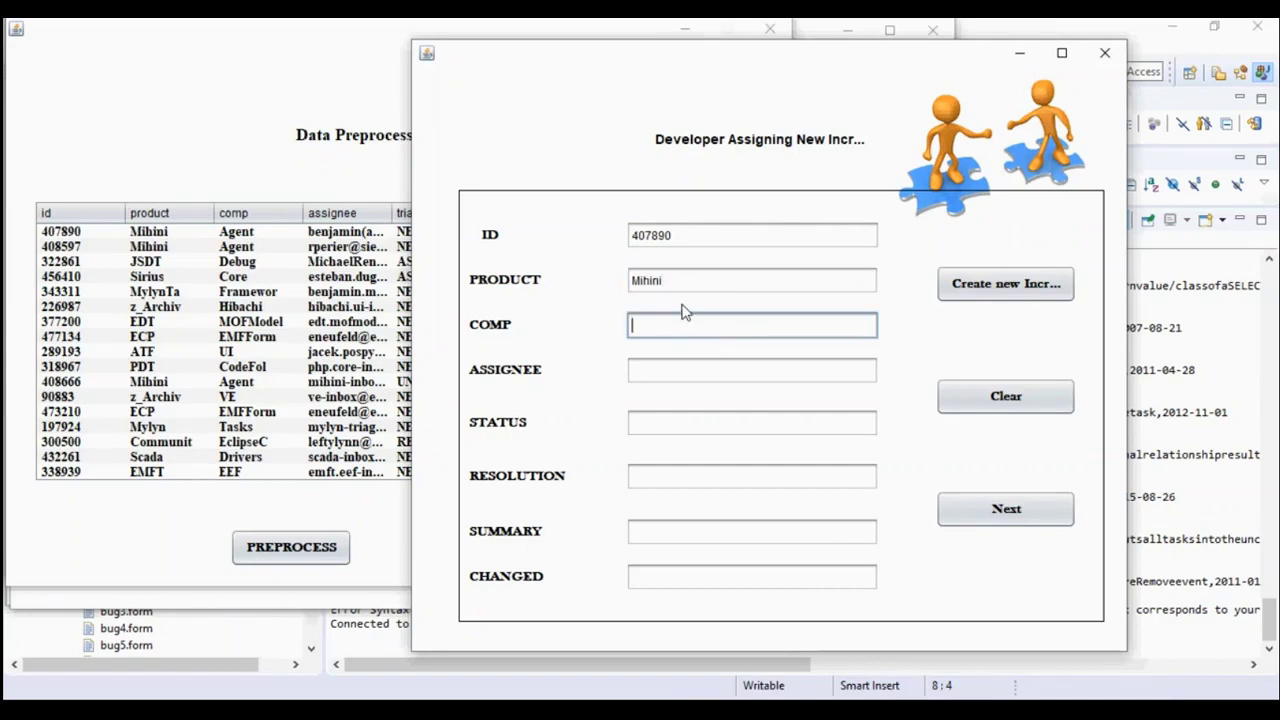
pyautogui.write('Agent')
# - Look up bug 407890's assignee in the table and start entering that e-mail address
pyautogui.click(368, 220)
pyautogui.moveTo(392, 212); pyautogui.dragTo(486, 219)
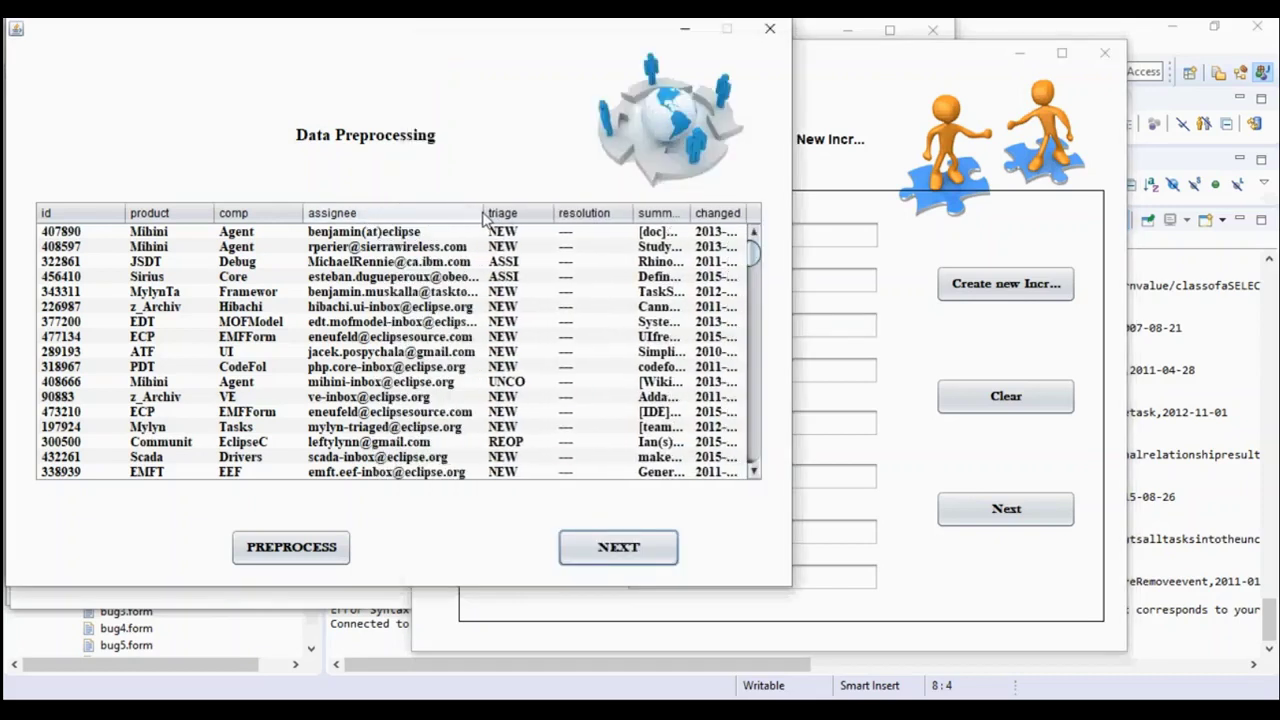
pyautogui.click(897, 97)
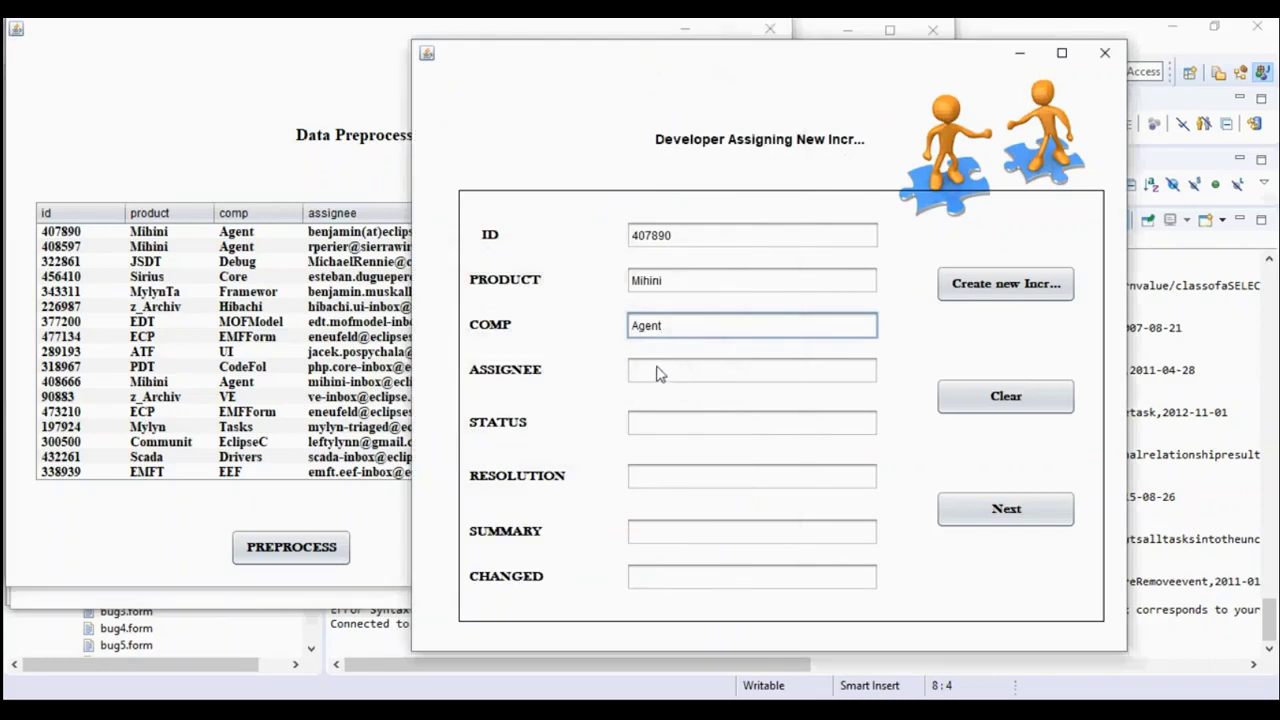
pyautogui.moveTo(685, 73); pyautogui.dragTo(817, 83)
pyautogui.click(770, 380)
pyautogui.write('b')
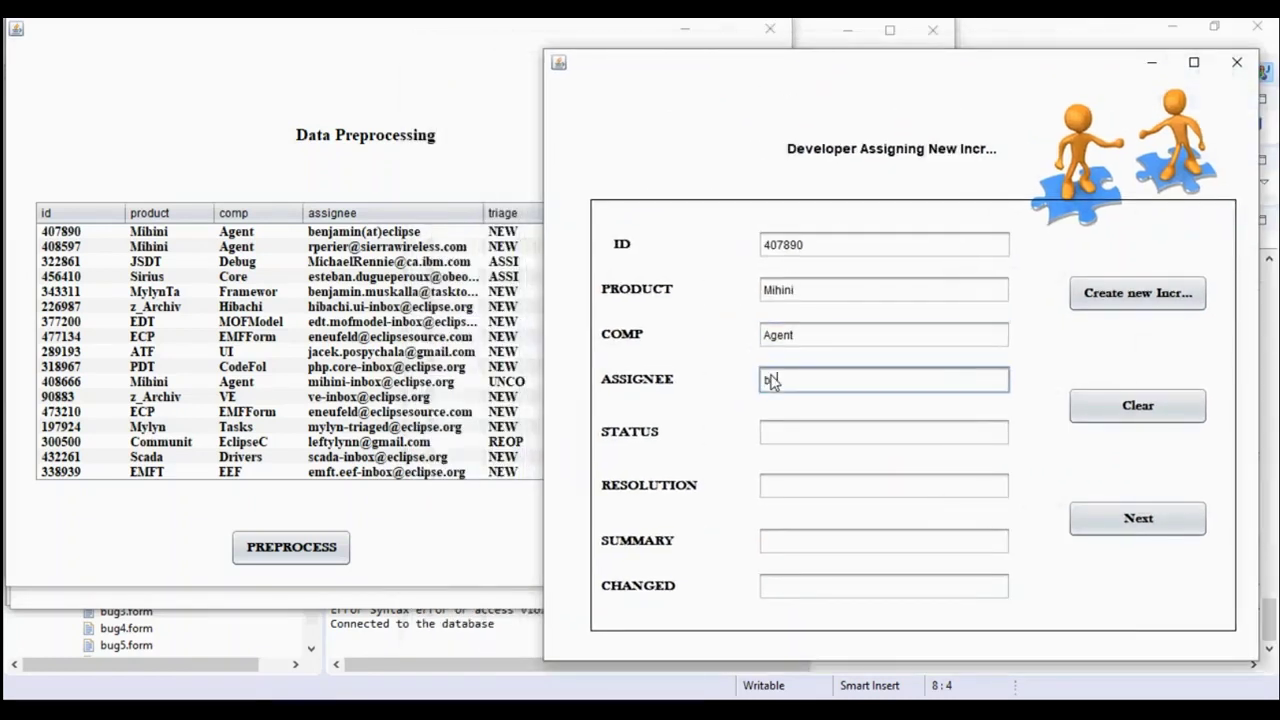
pyautogui.write('ugamin(at)eclipse')
# - Set the bug's status to NEW after checking the triage status in the table
pyautogui.click(777, 434)
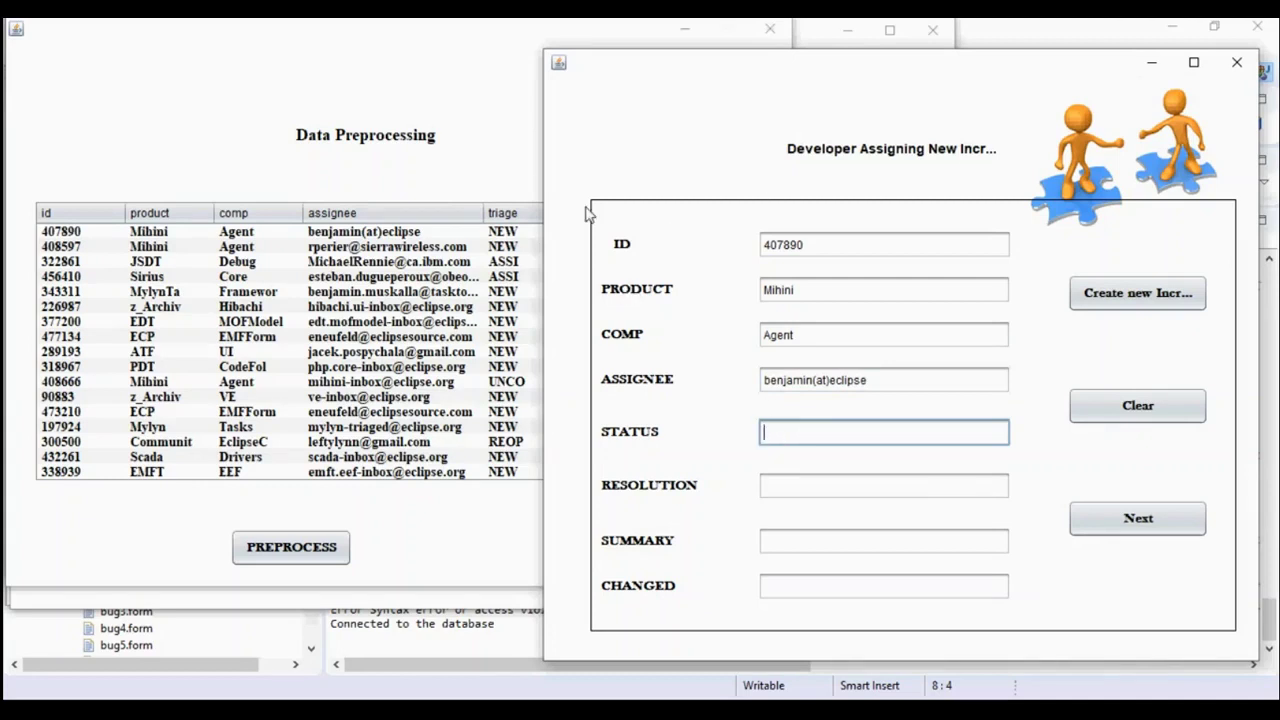
pyautogui.click(447, 168)
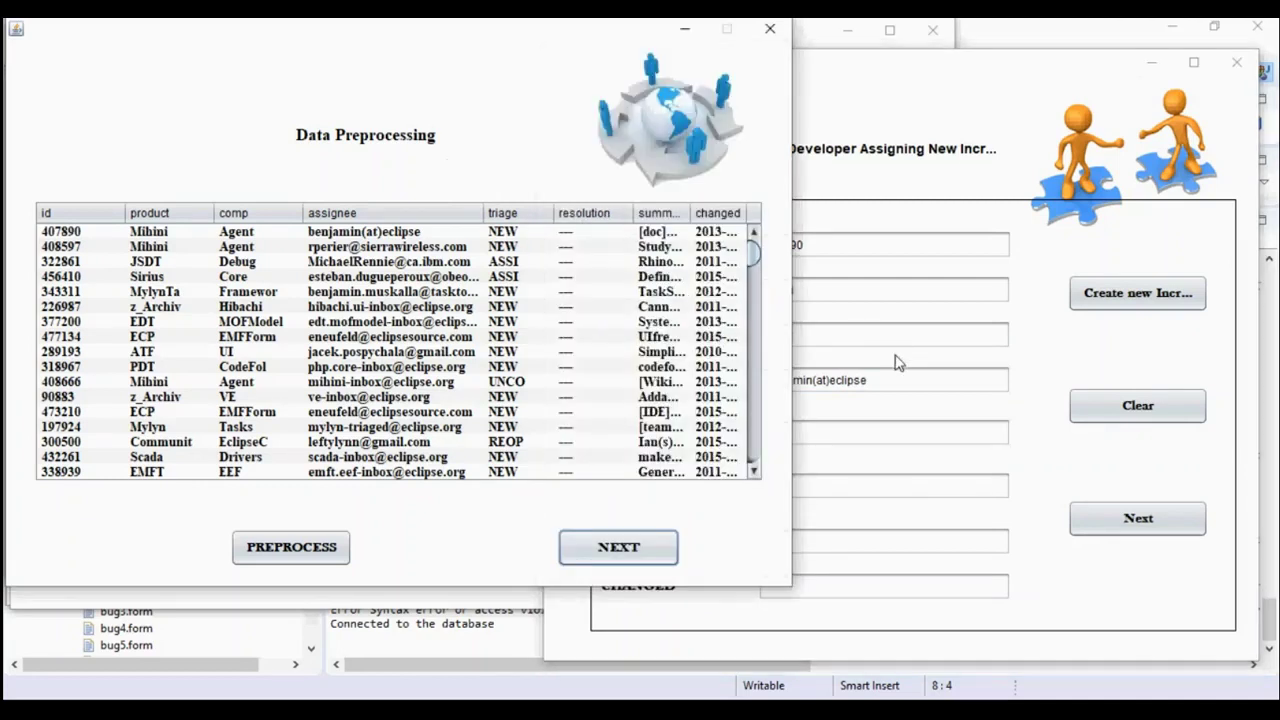
pyautogui.click(837, 433)
pyautogui.write('NEW')
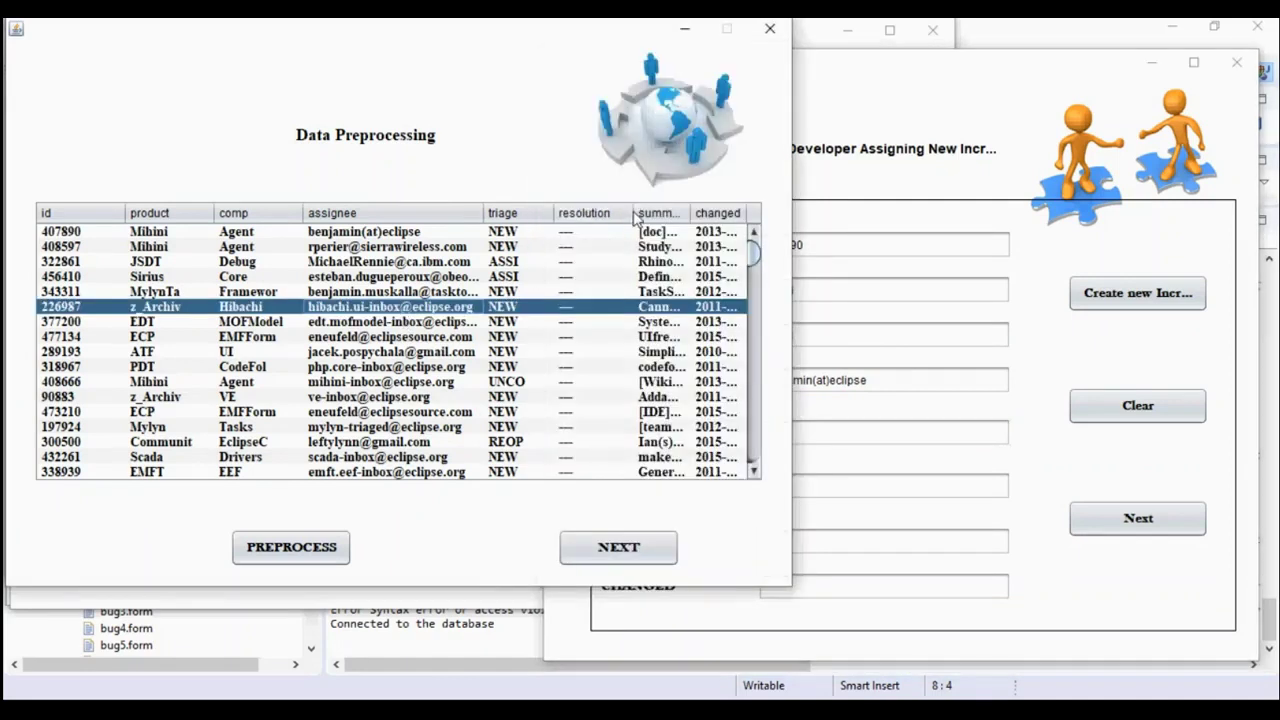
# - Widen the table columns to read bug 407890's details and enter resolution 100
pyautogui.moveTo(638, 218); pyautogui.dragTo(700, 220)
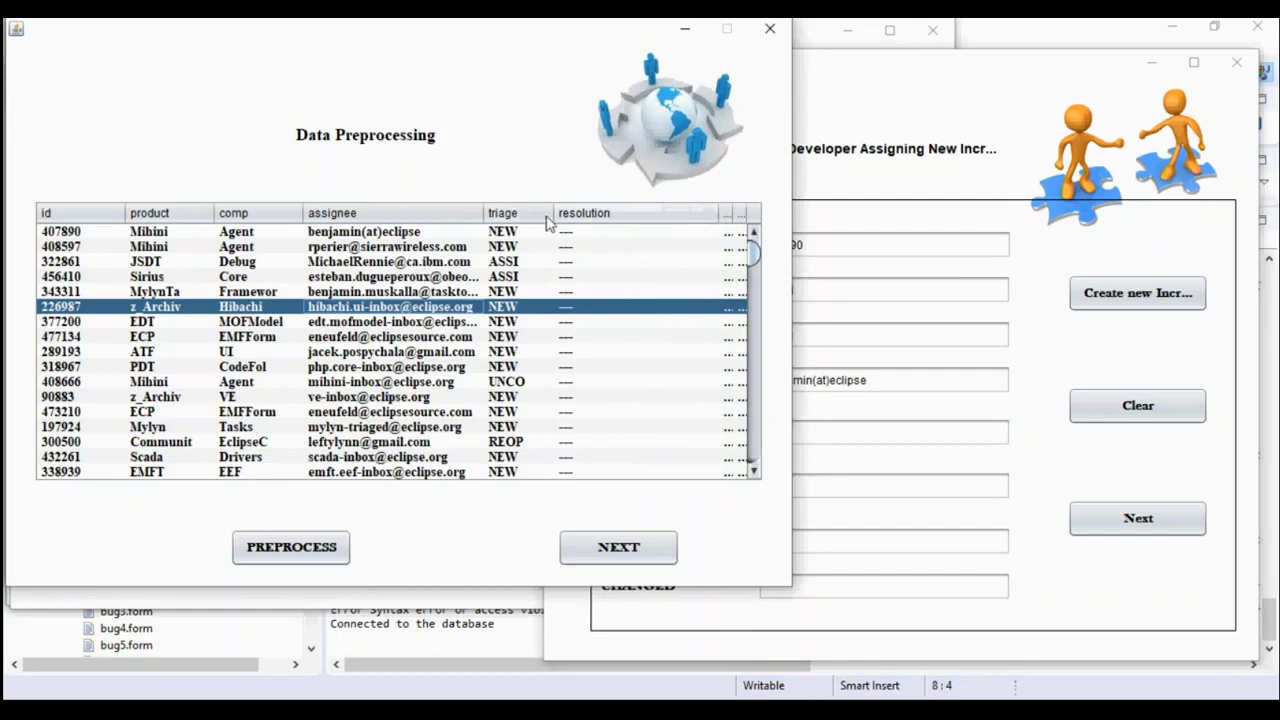
pyautogui.moveTo(553, 218); pyautogui.dragTo(478, 229)
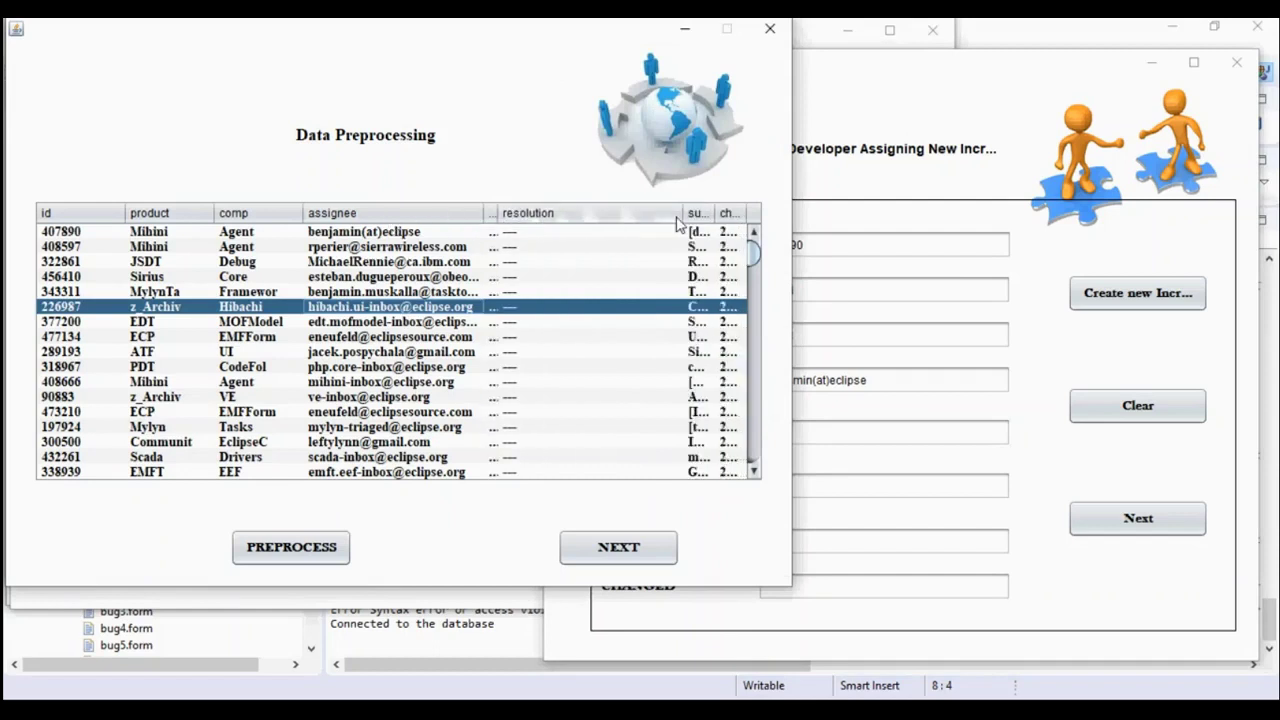
pyautogui.moveTo(684, 214); pyautogui.dragTo(522, 218)
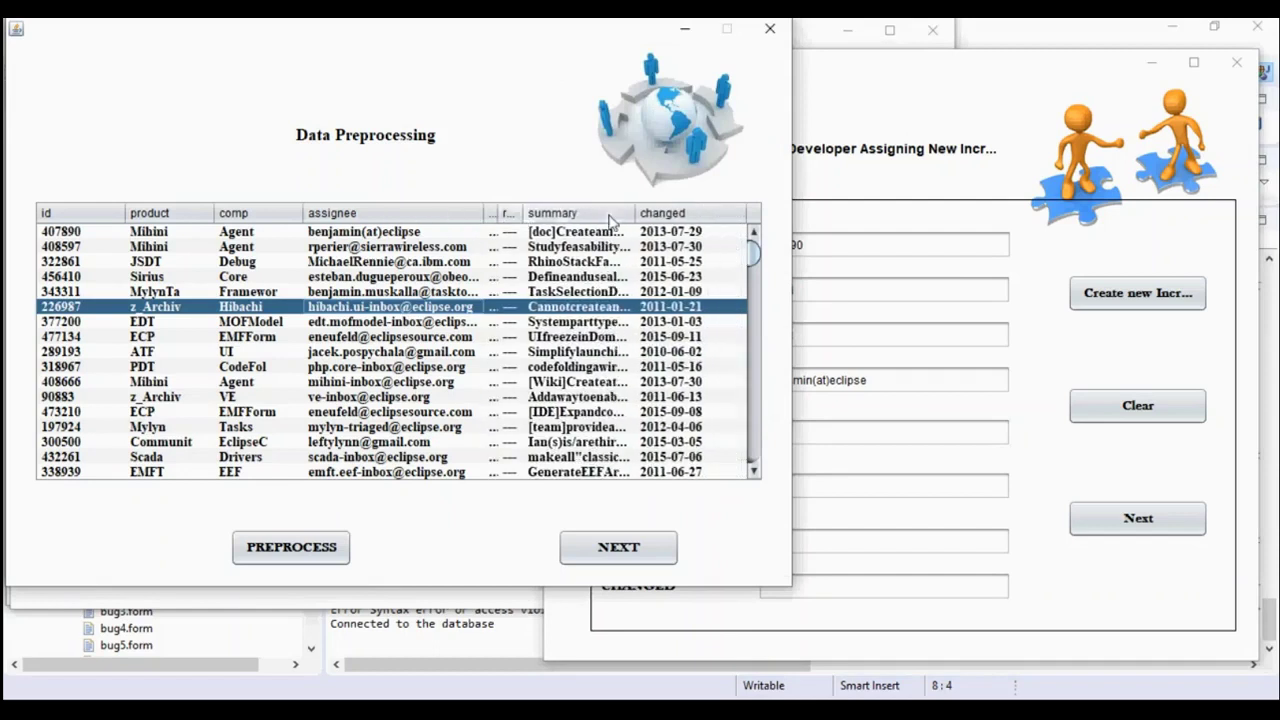
pyautogui.moveTo(638, 218); pyautogui.dragTo(738, 218)
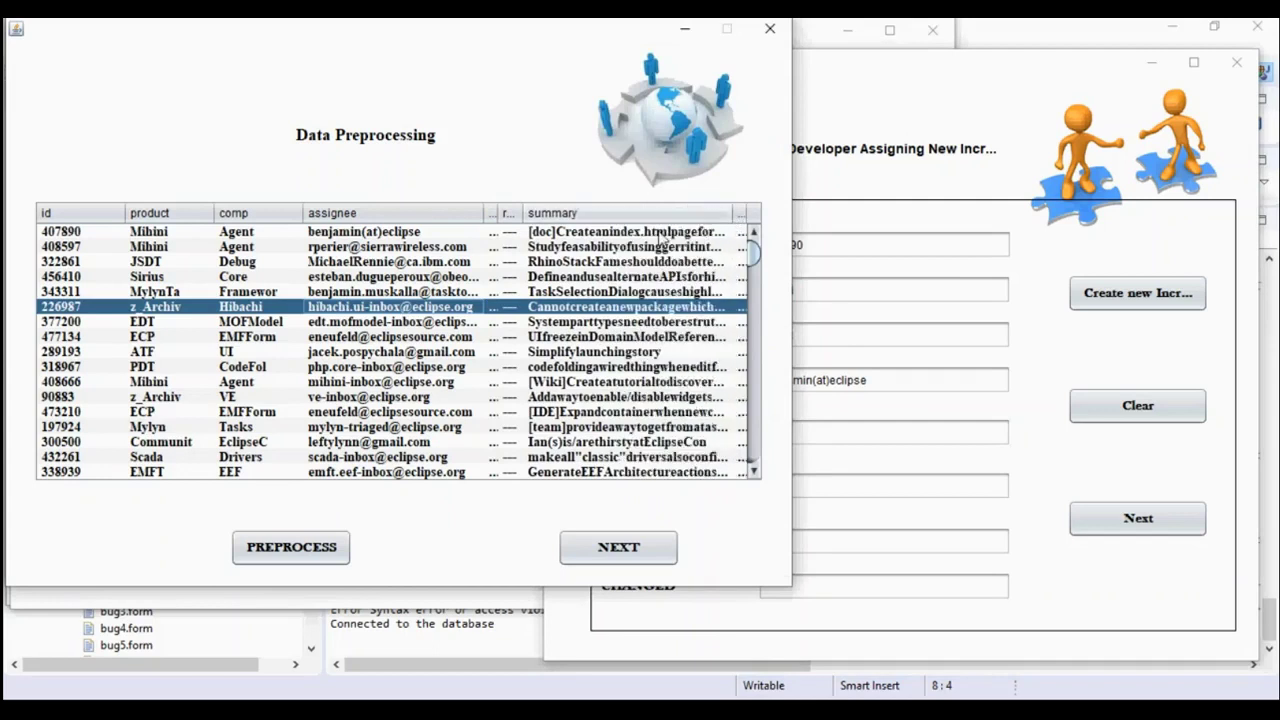
pyautogui.click(662, 234)
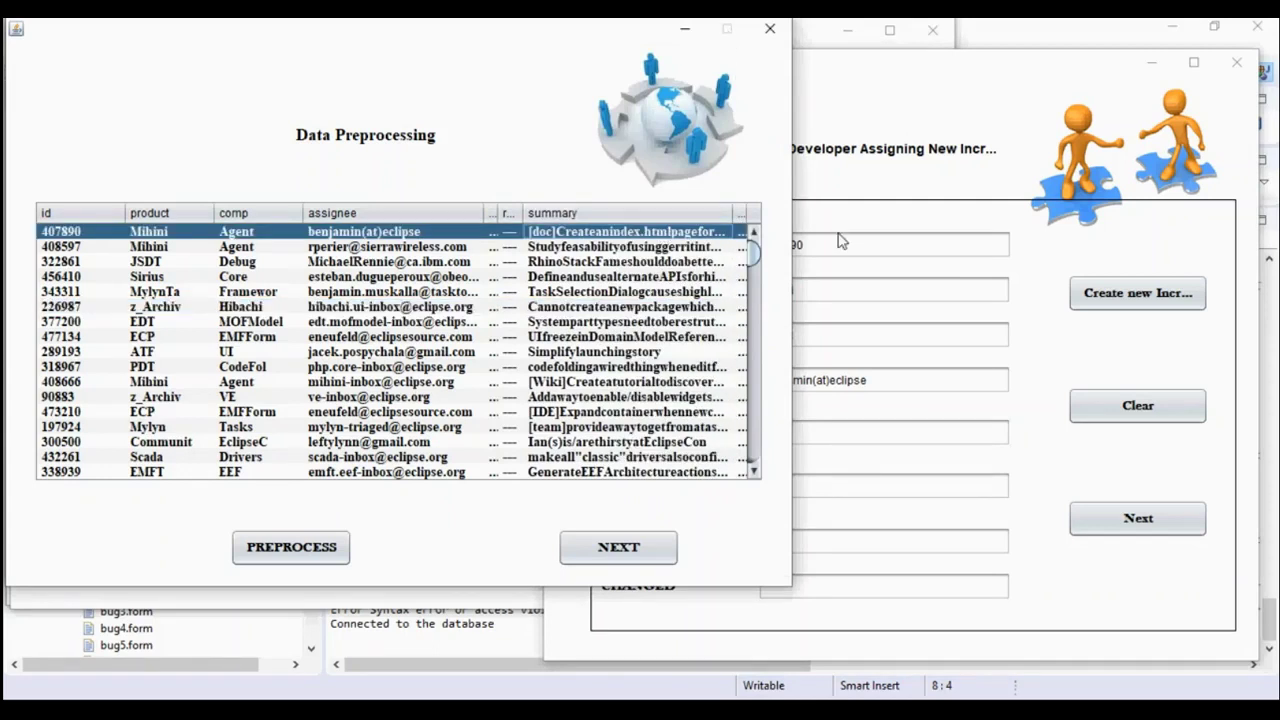
pyautogui.click(828, 444)
pyautogui.click(797, 500)
pyautogui.write('100')
# - Begin the bug summary with '[doc' after checking it in the table
pyautogui.click(800, 548)
pyautogui.click(437, 250)
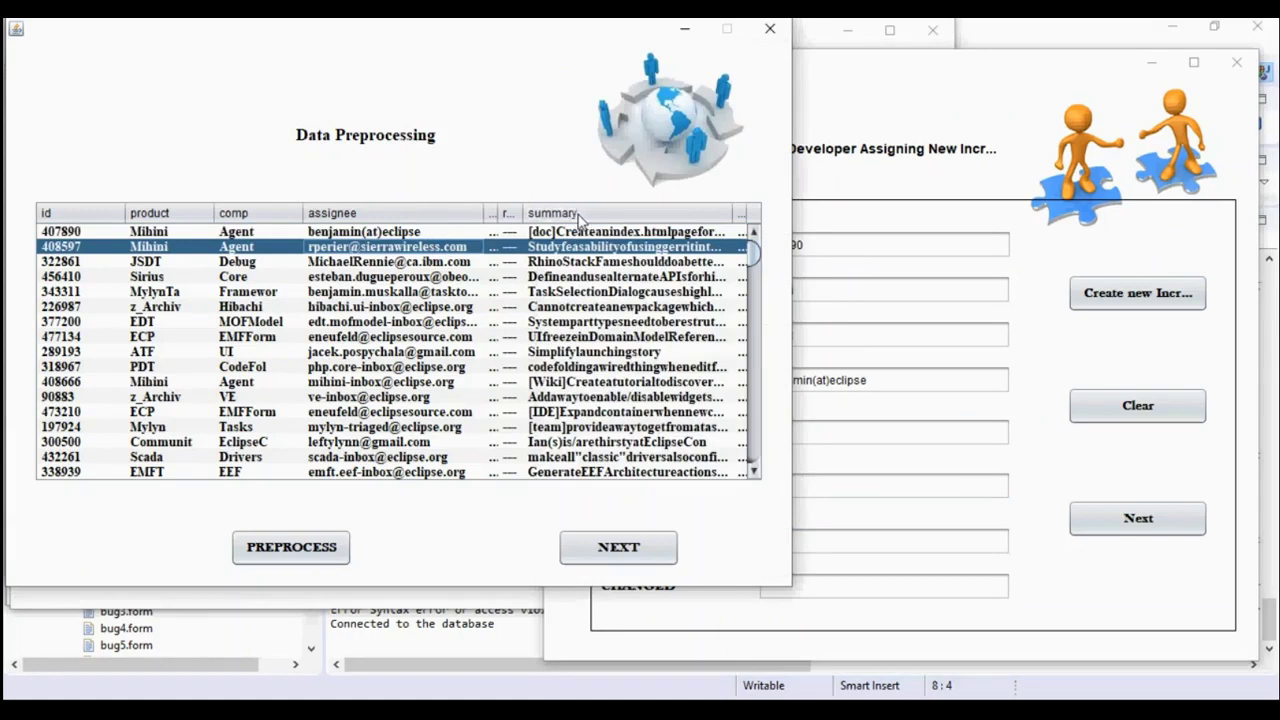
pyautogui.click(585, 232)
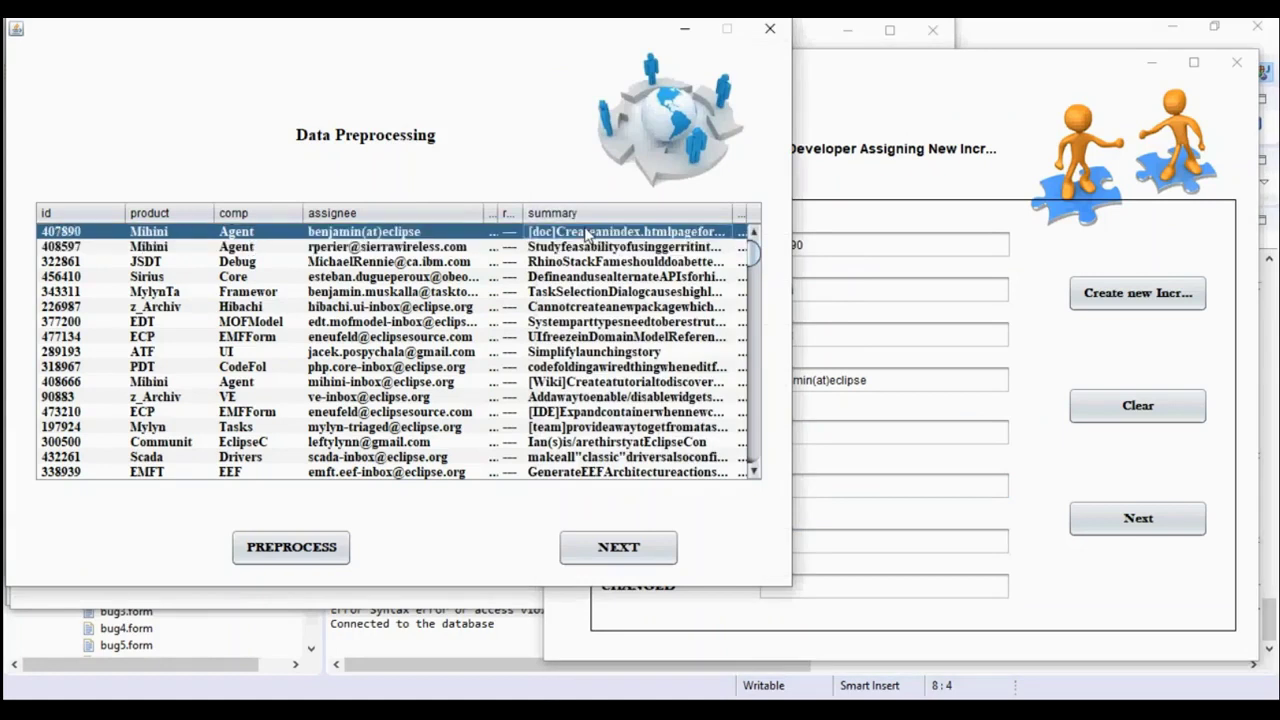
pyautogui.click(845, 480)
pyautogui.click(812, 545)
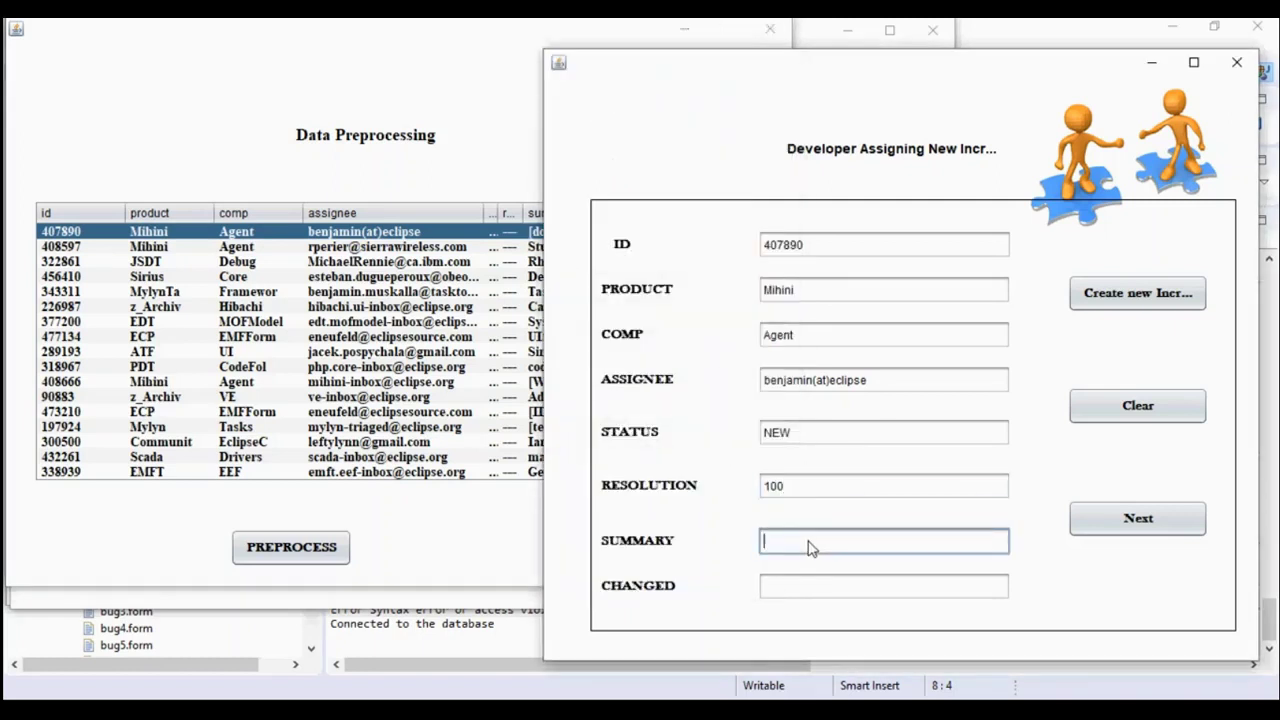
pyautogui.write('[doc')
# - Continue the summary toward '[doc]Createanindex', rereading bug 407890's summary in the table
pyautogui.click(388, 132)
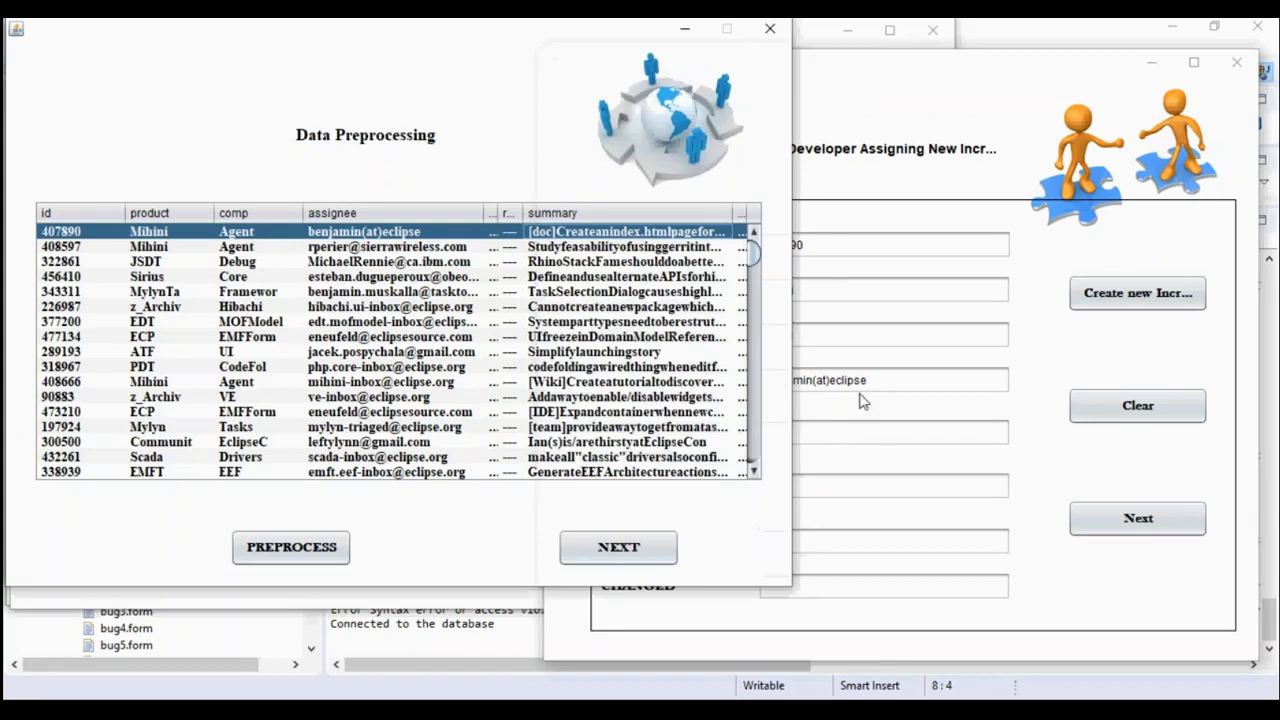
pyautogui.click(845, 494)
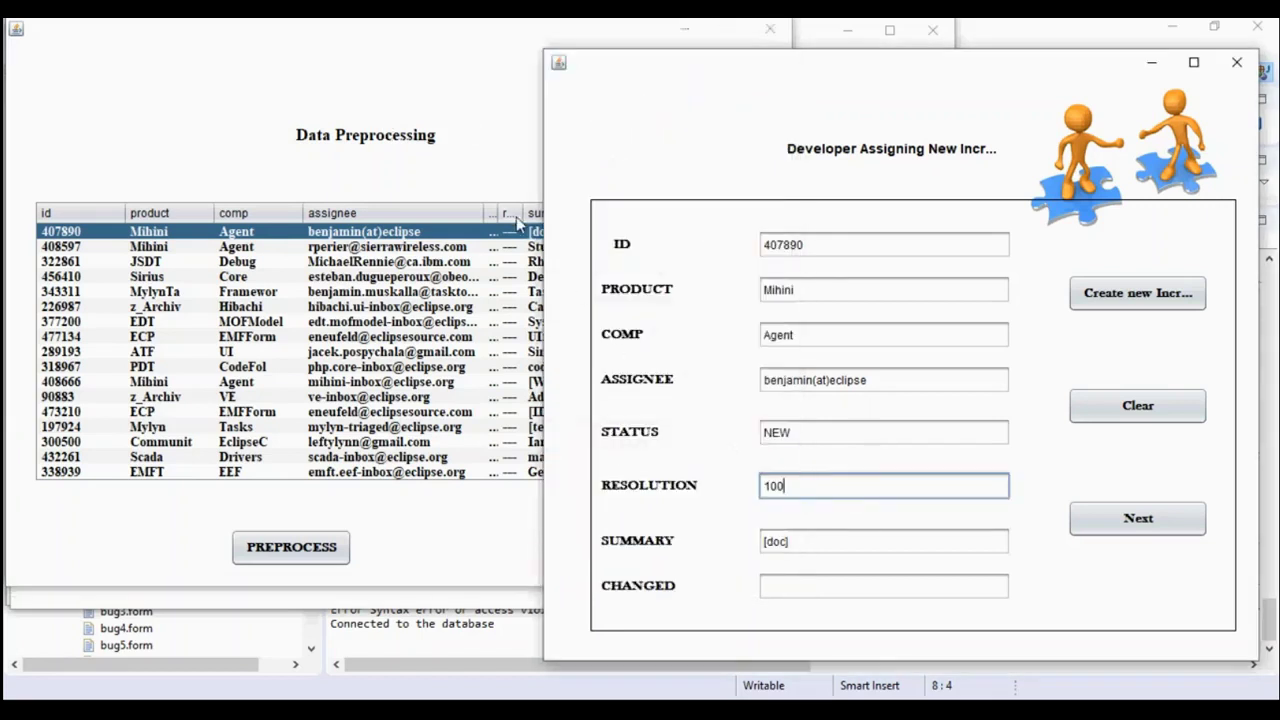
pyautogui.click(515, 220)
pyautogui.click(838, 494)
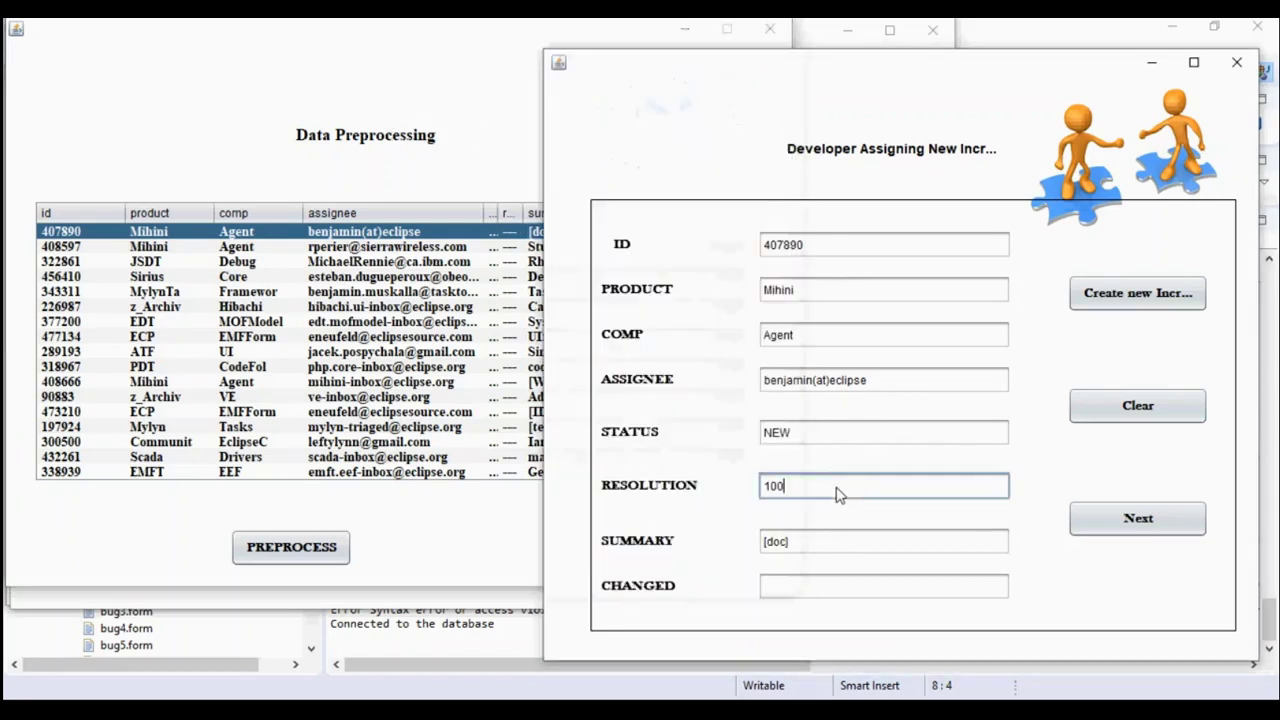
pyautogui.click(820, 543)
pyautogui.write('Create')
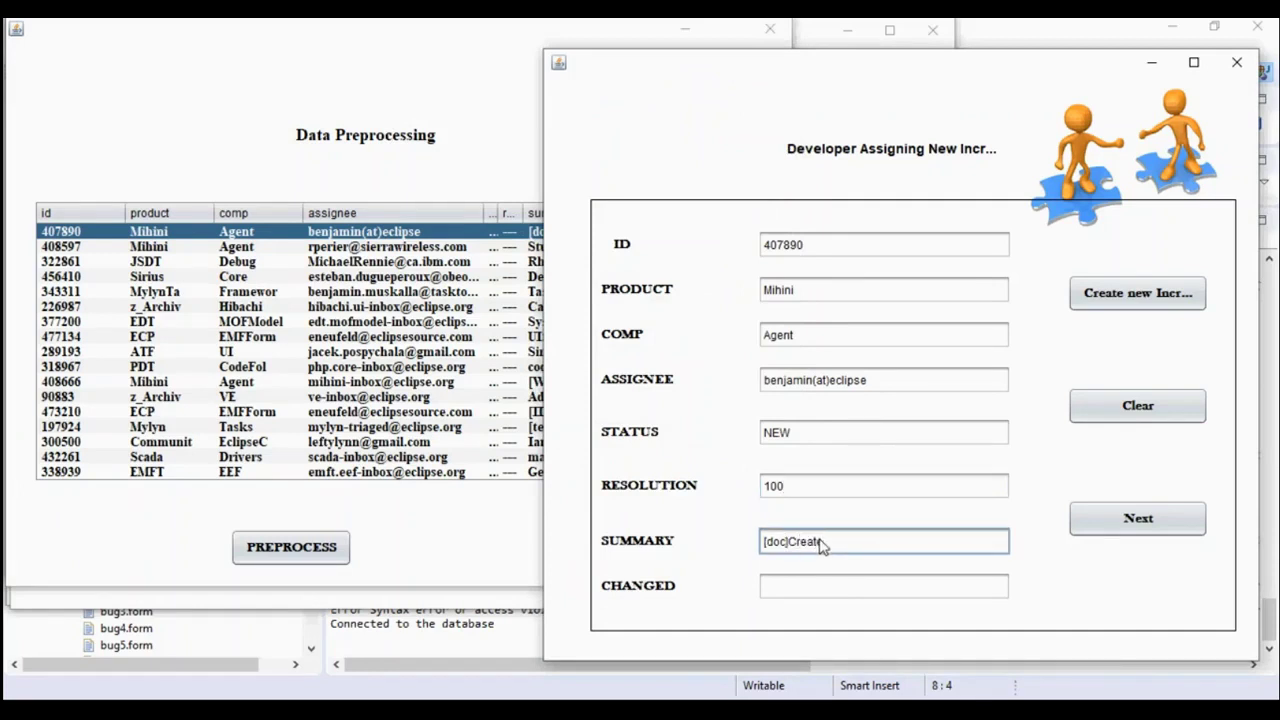
pyautogui.click(420, 134)
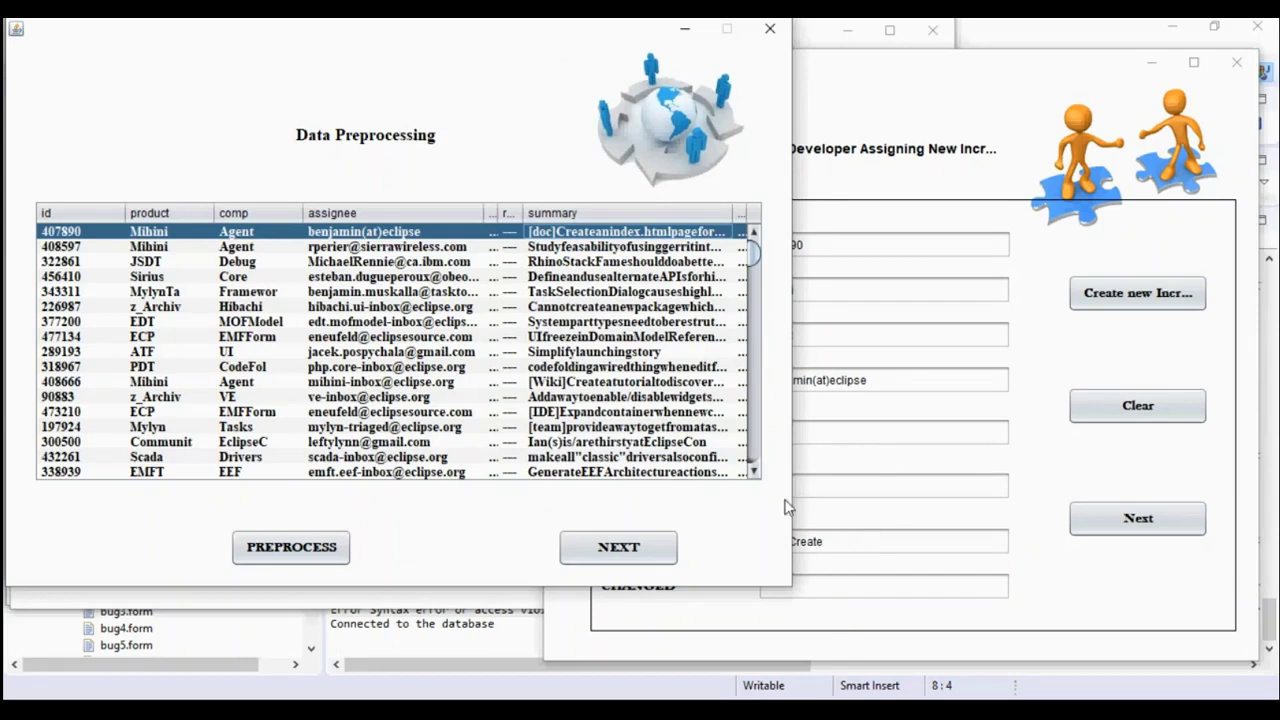
pyautogui.click(845, 550)
pyautogui.write('anindex')
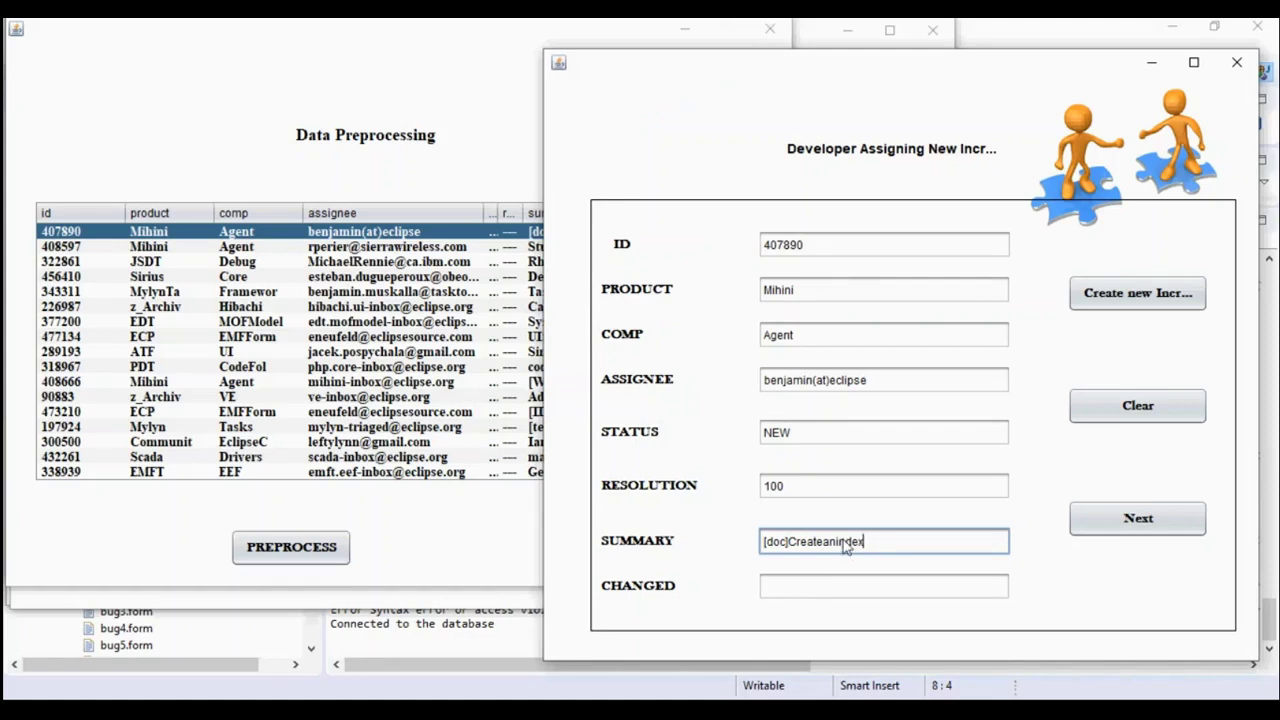
pyautogui.rightClick(1108, 660)
pyautogui.click(1103, 677)
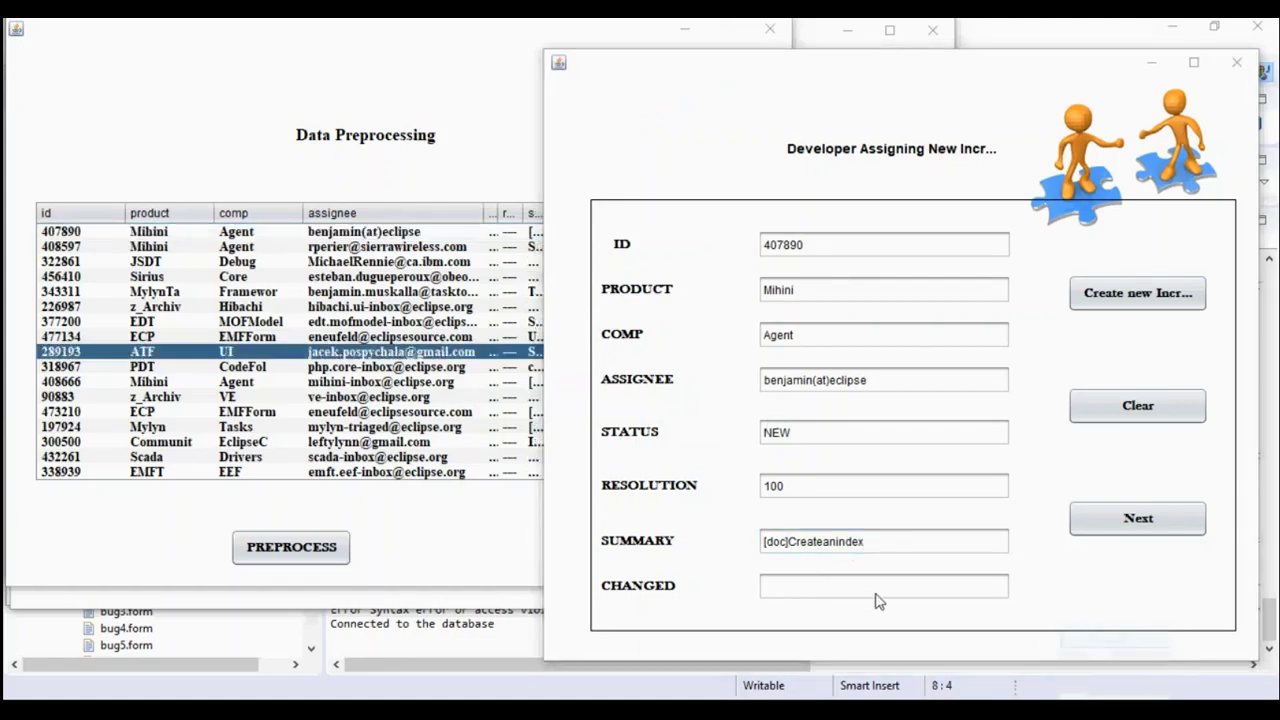
# - Enter the changed date, correcting its year to 2013 for 2013-07-29
pyautogui.click(871, 594)
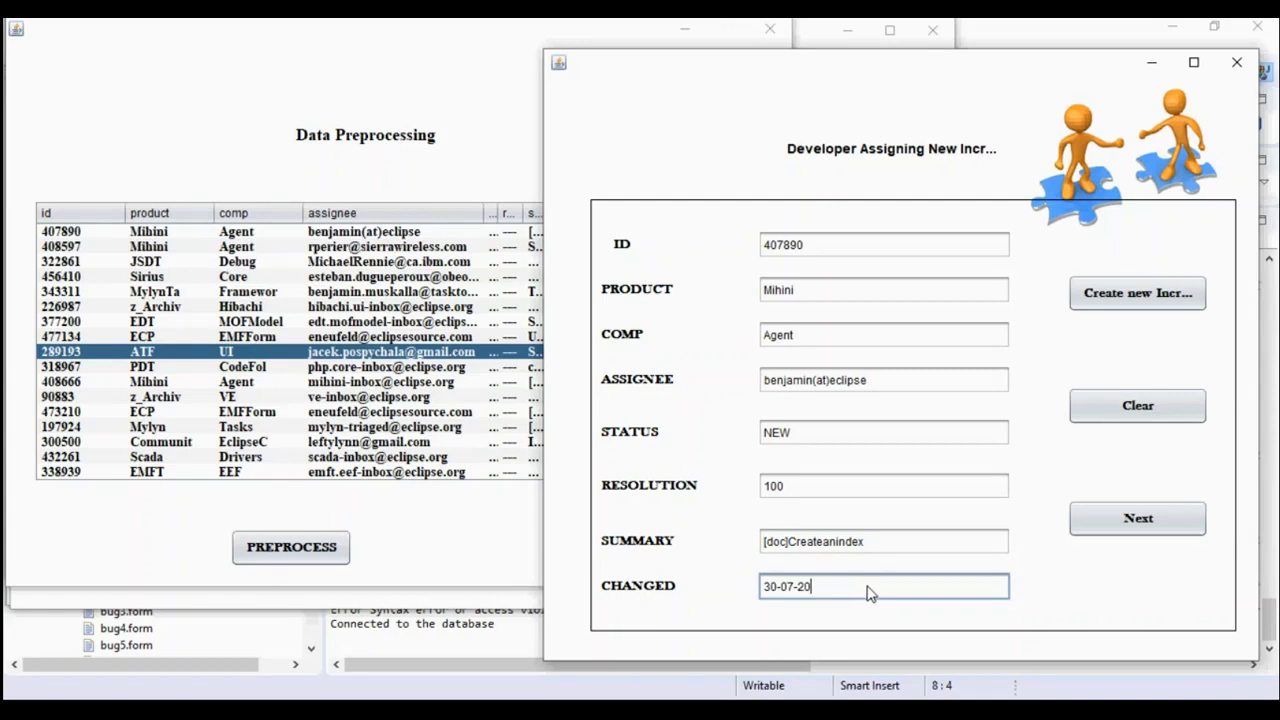
pyautogui.click(459, 94)
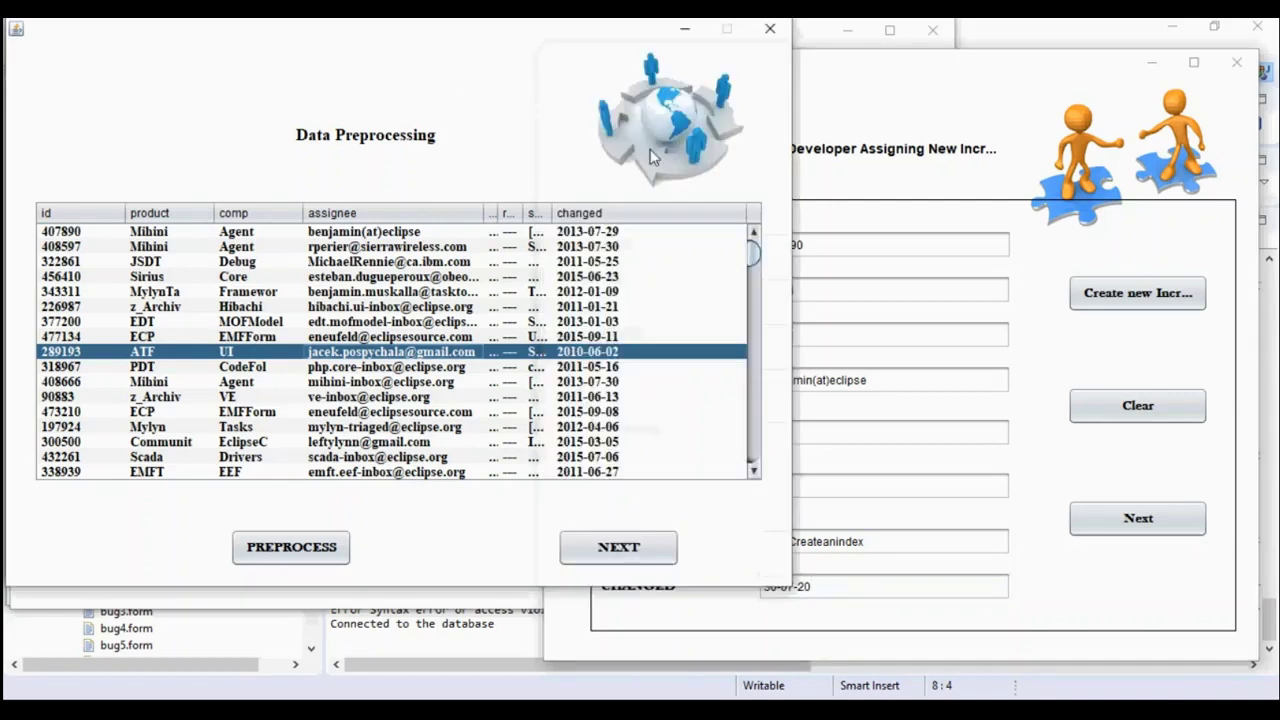
pyautogui.click(840, 600)
pyautogui.moveTo(781, 597); pyautogui.dragTo(740, 597)
pyautogui.write('2013')
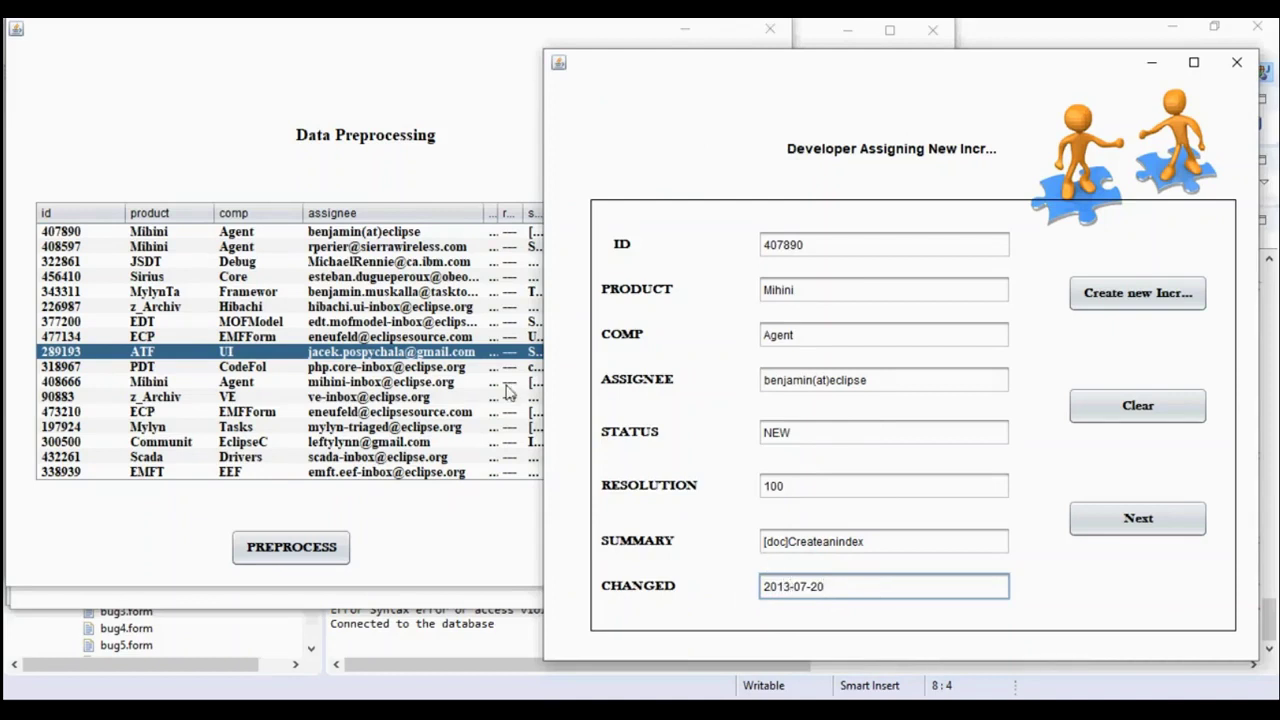
pyautogui.click(467, 307)
pyautogui.click(838, 600)
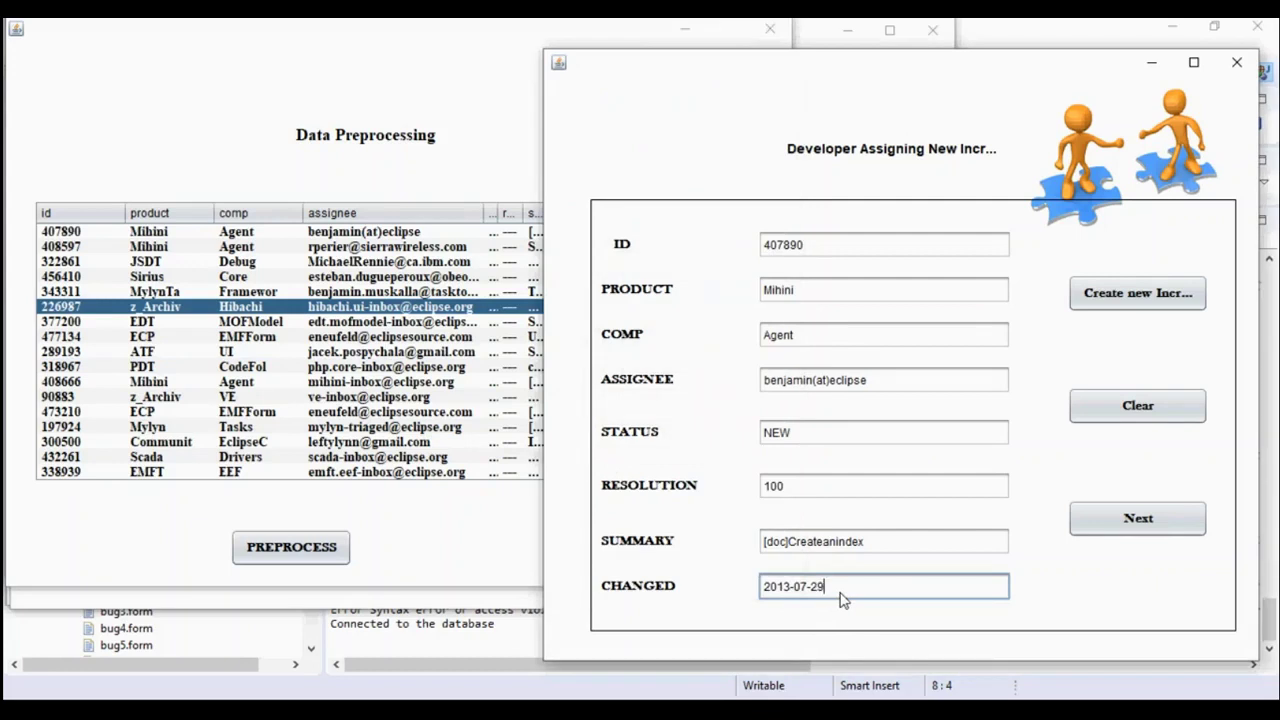
# - Add the new bug assignment record and clear the form fields
pyautogui.click(1144, 302)
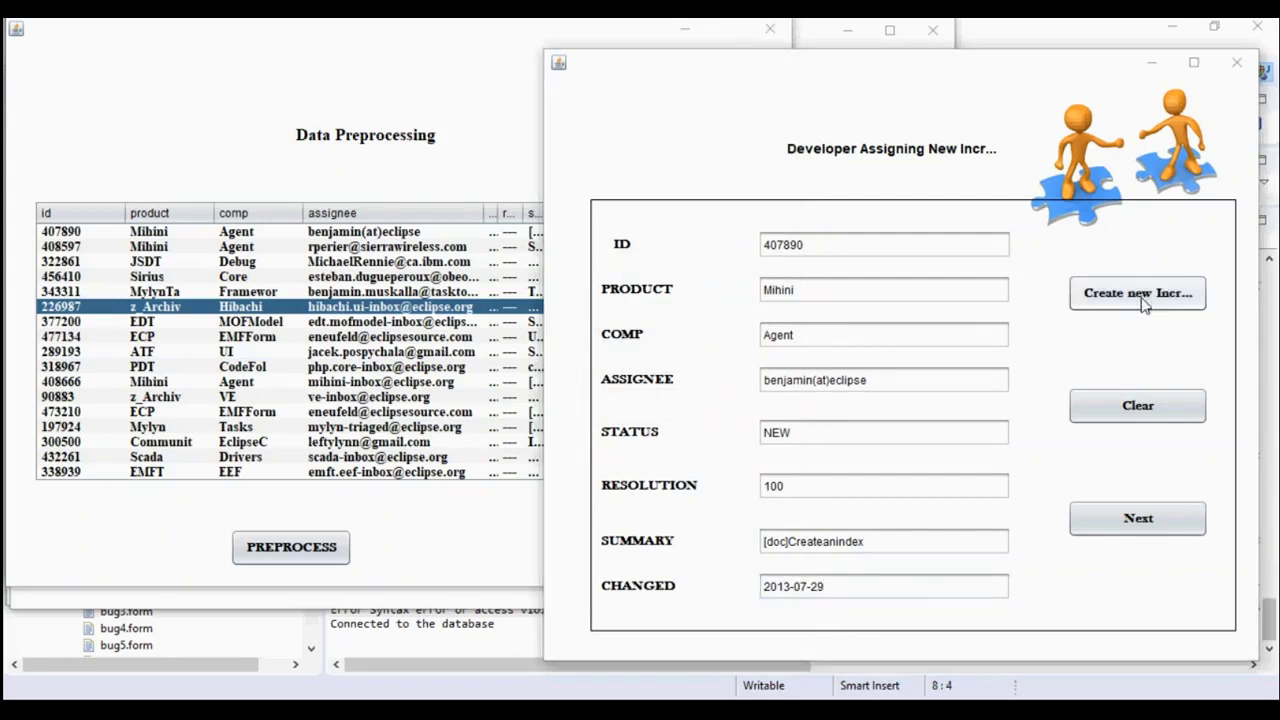
pyautogui.click(988, 398)
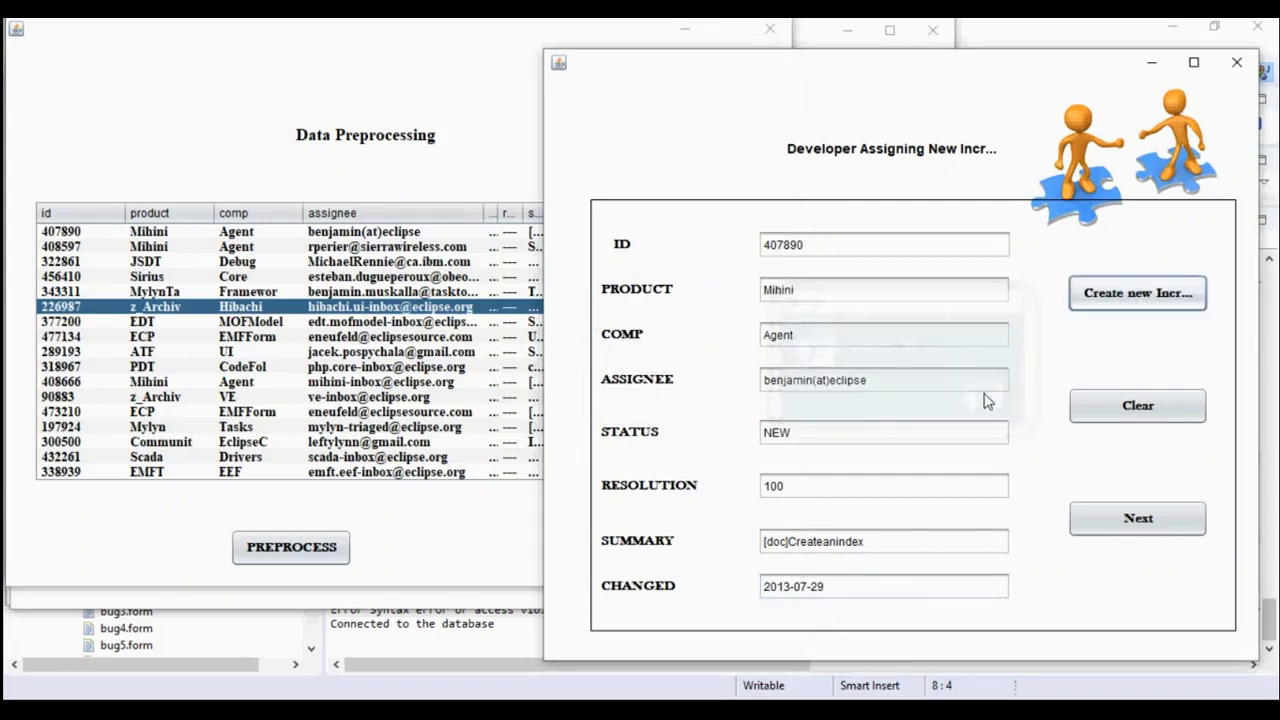
pyautogui.click(1106, 418)
pyautogui.click(1095, 520)
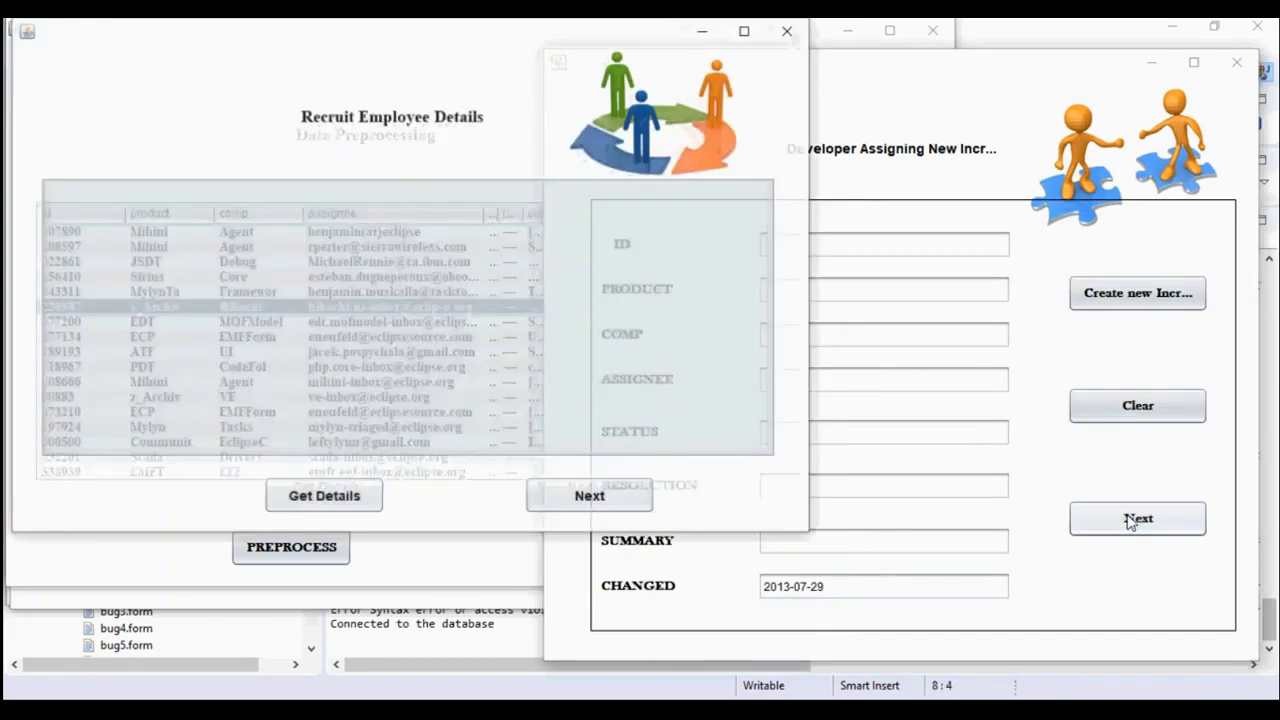
# - View the recruited employee details and select the JPA instance-selection dataset
pyautogui.click(307, 500)
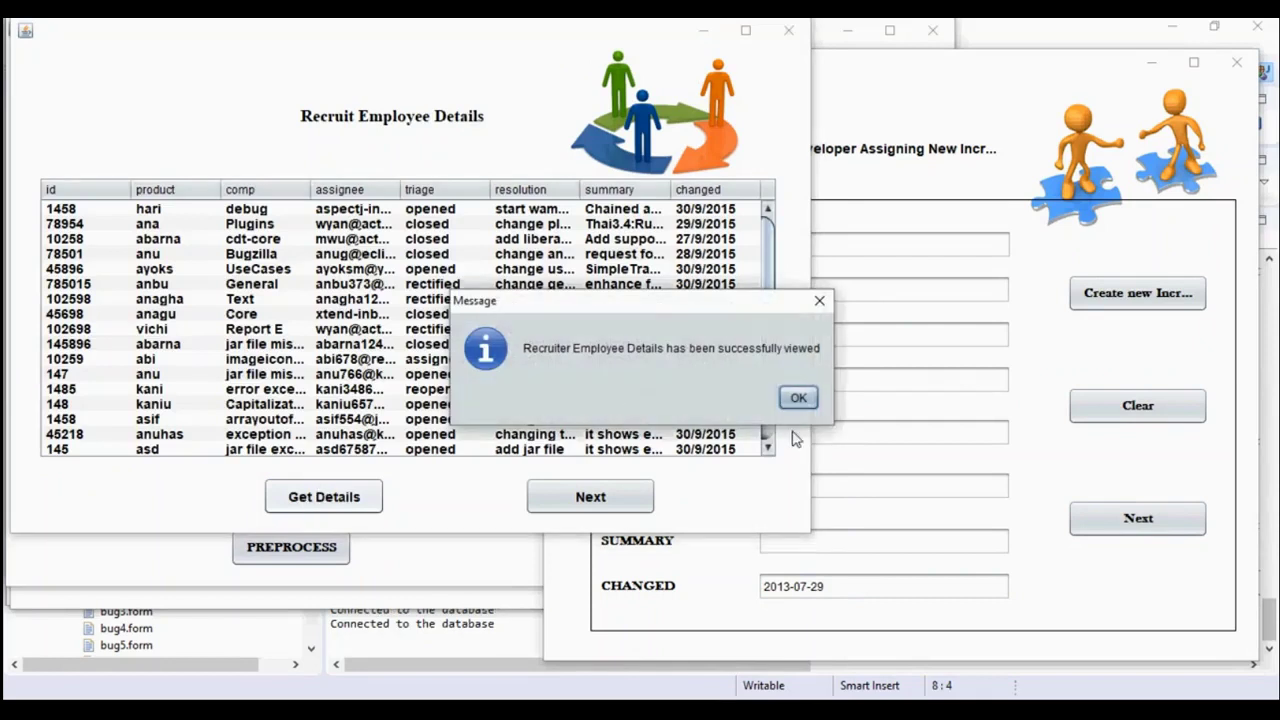
pyautogui.click(799, 400)
pyautogui.click(600, 499)
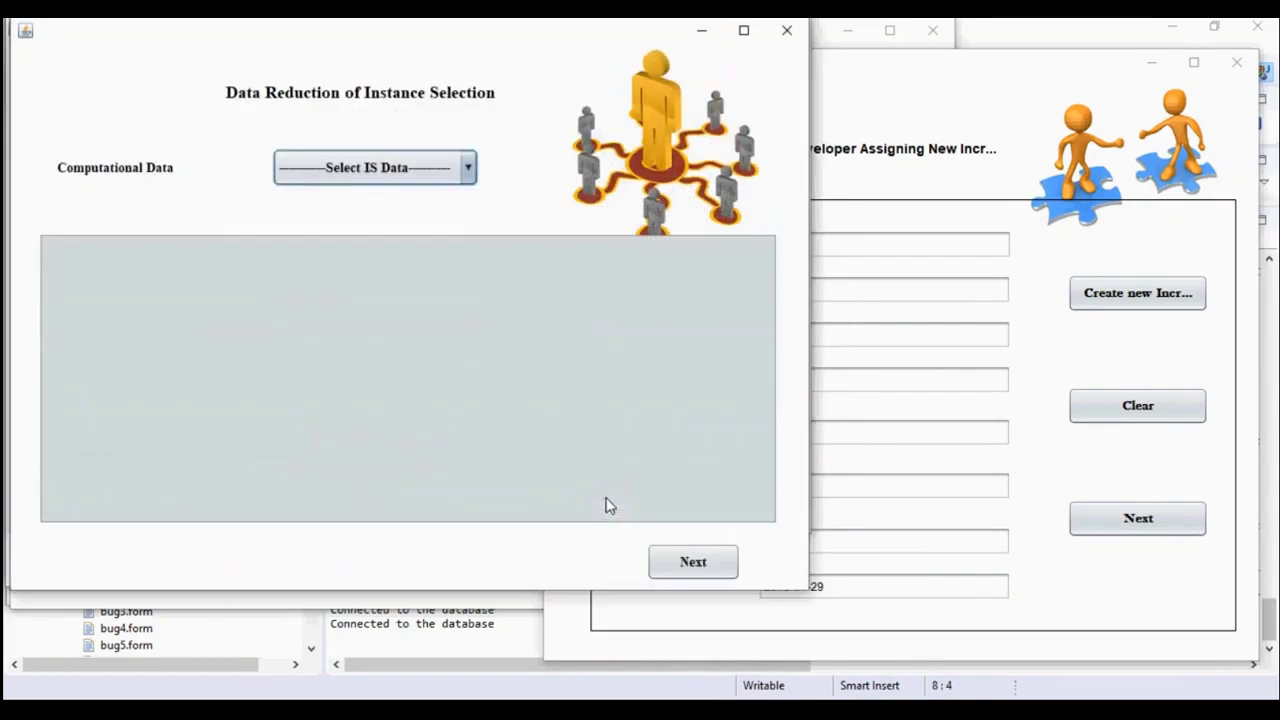
pyautogui.click(468, 168)
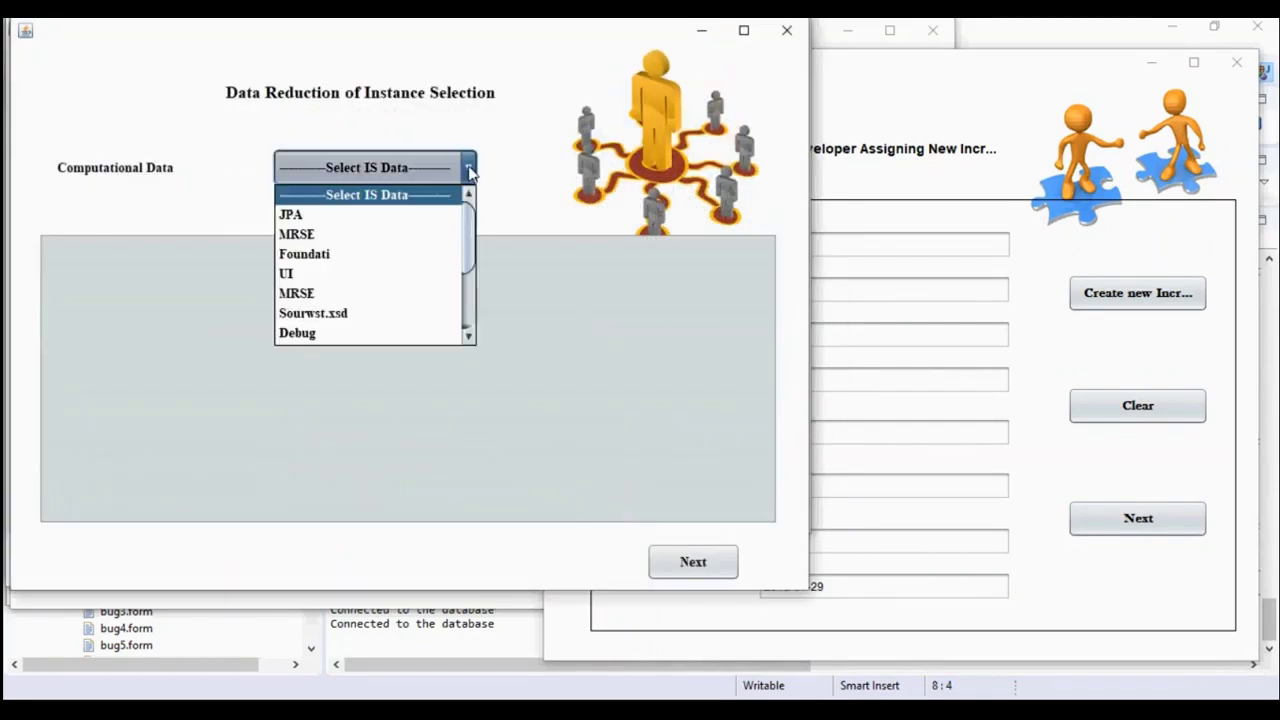
pyautogui.click(388, 216)
pyautogui.click(690, 561)
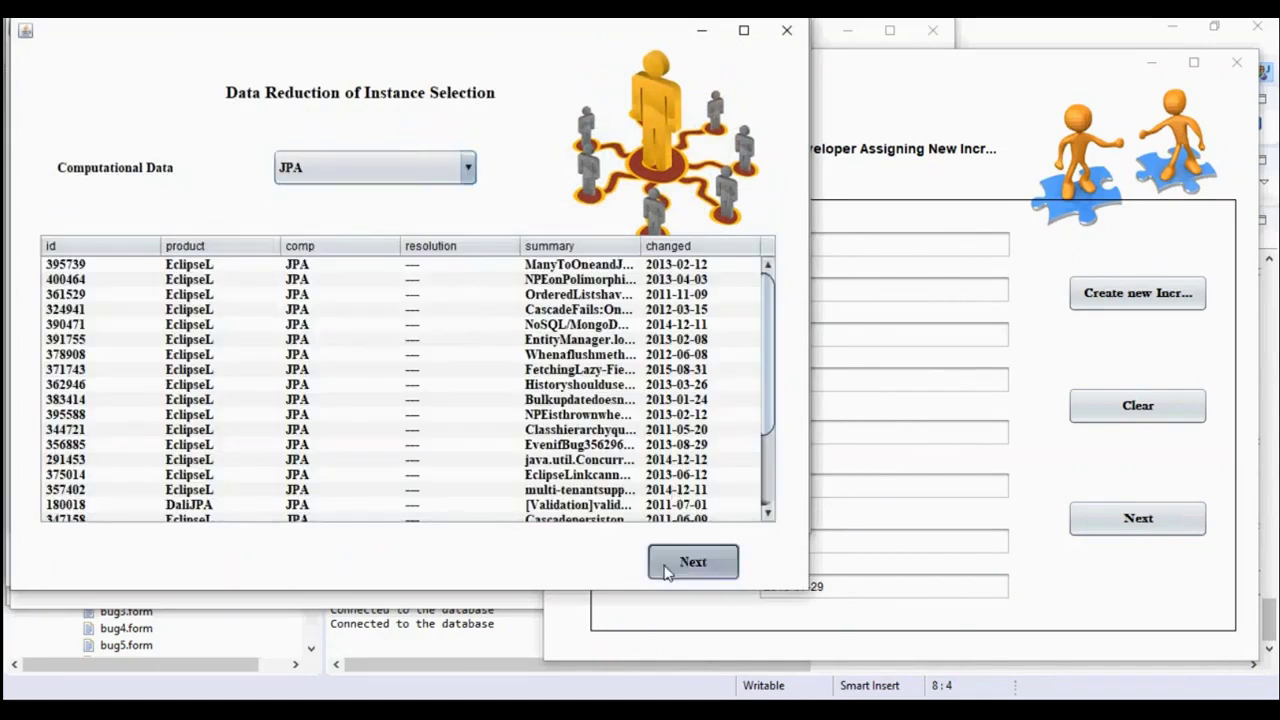
# - Display the feature-selection data and list only the opened bug reports
pyautogui.click(447, 165)
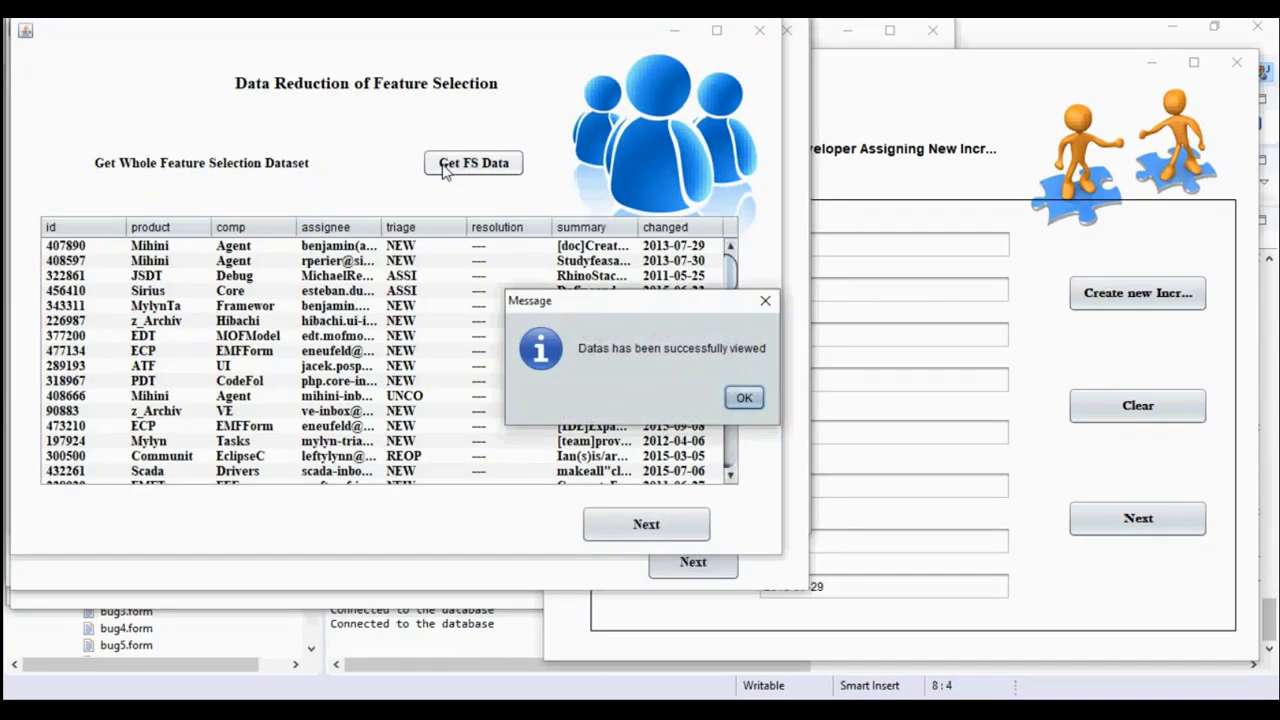
pyautogui.click(744, 397)
pyautogui.click(652, 524)
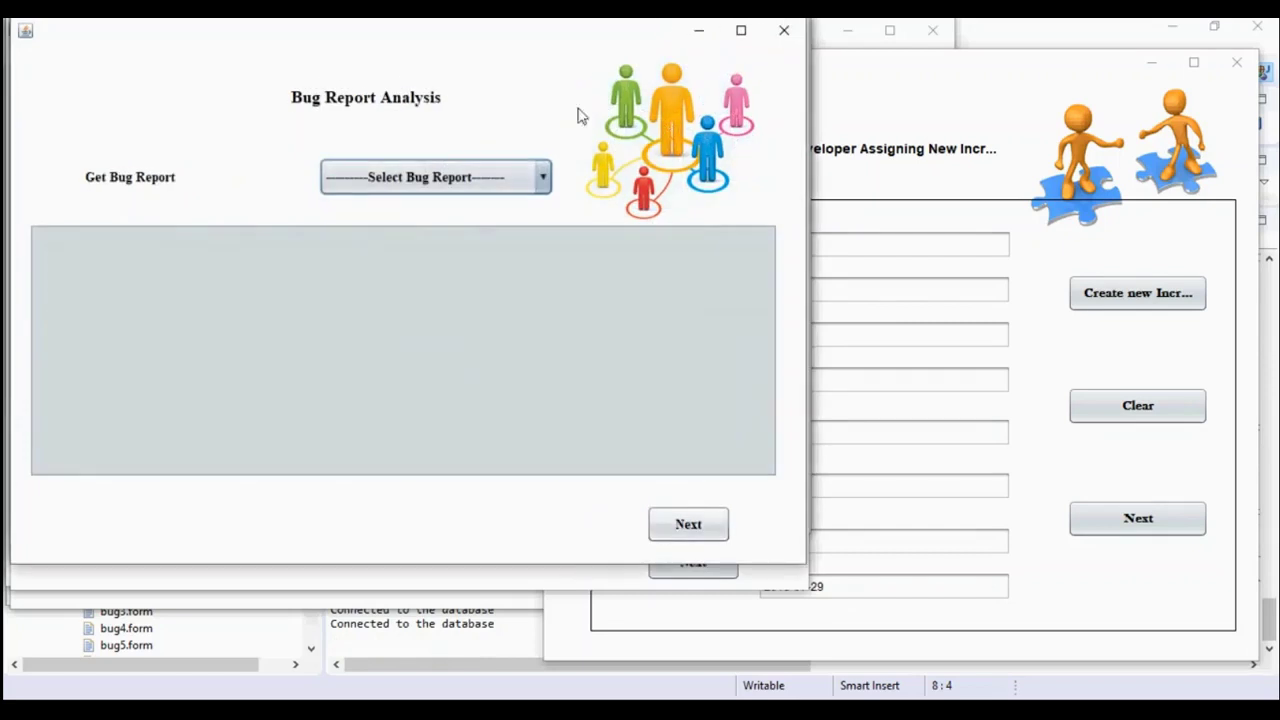
pyautogui.click(455, 177)
pyautogui.click(412, 224)
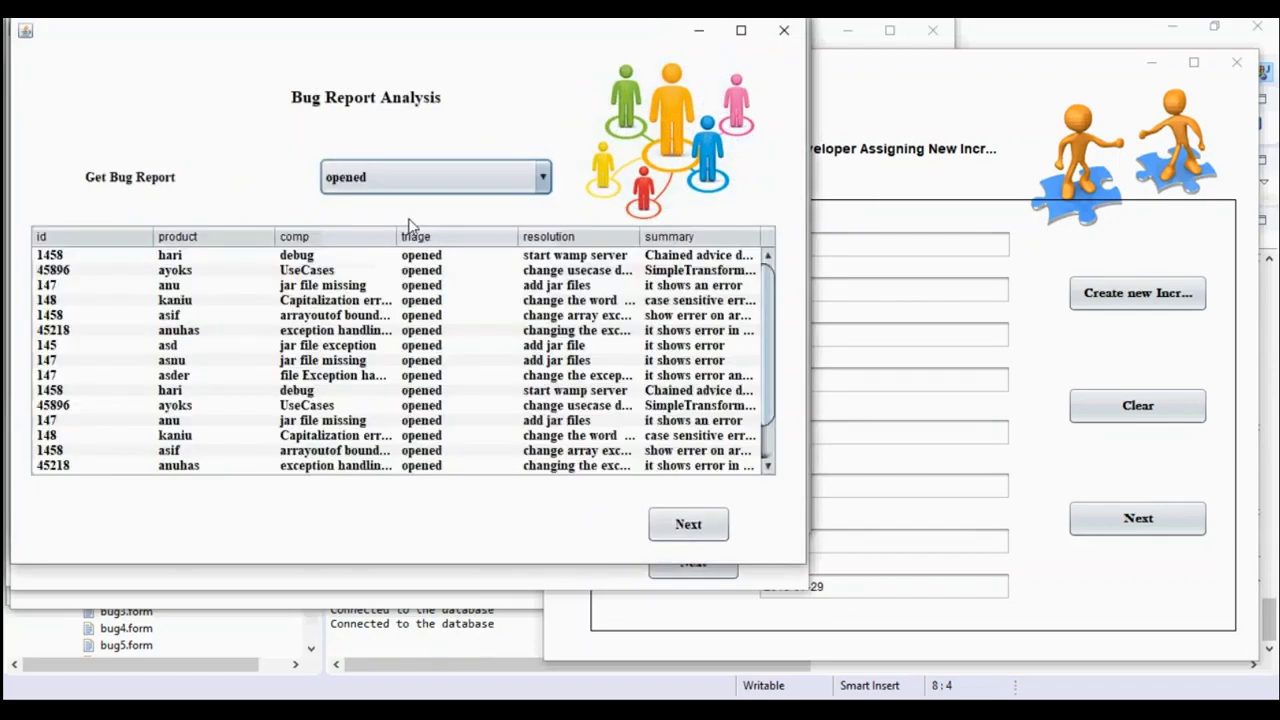
pyautogui.click(697, 530)
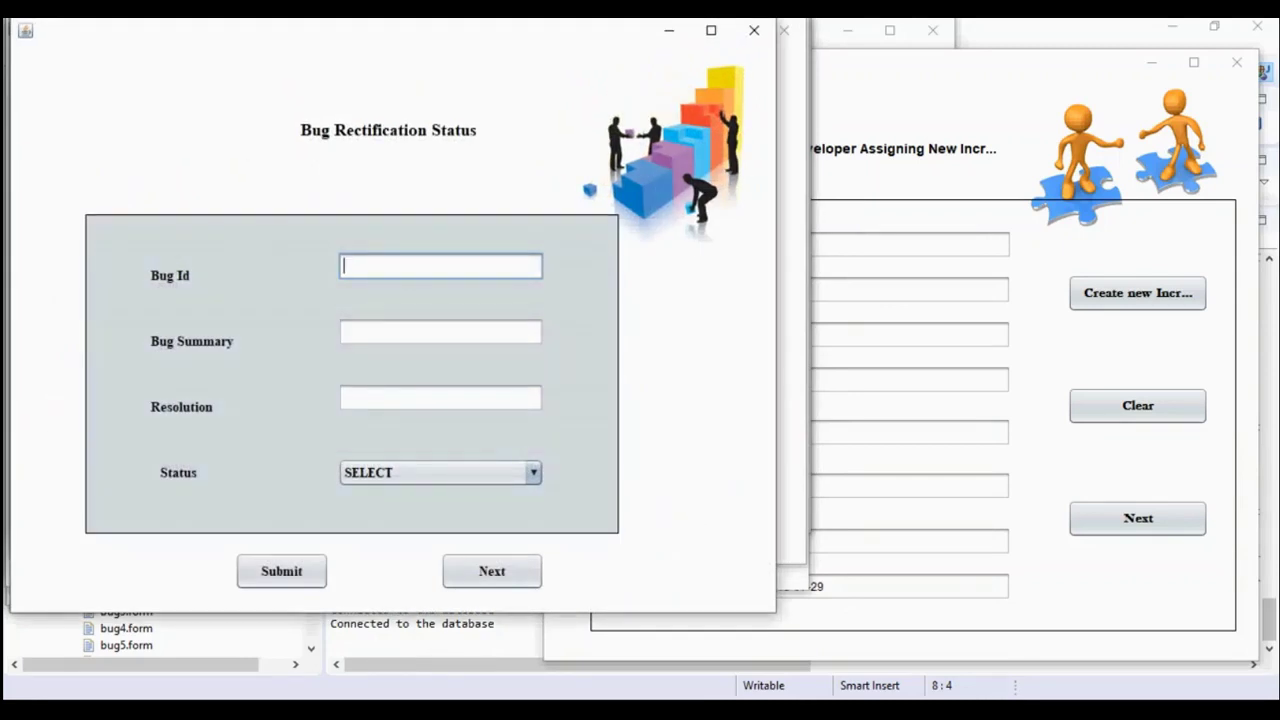
# - Enter bug ID 1458 and its summary, referring to the opened bug list
pyautogui.rightClick(1045, 688)
pyautogui.click(1099, 678)
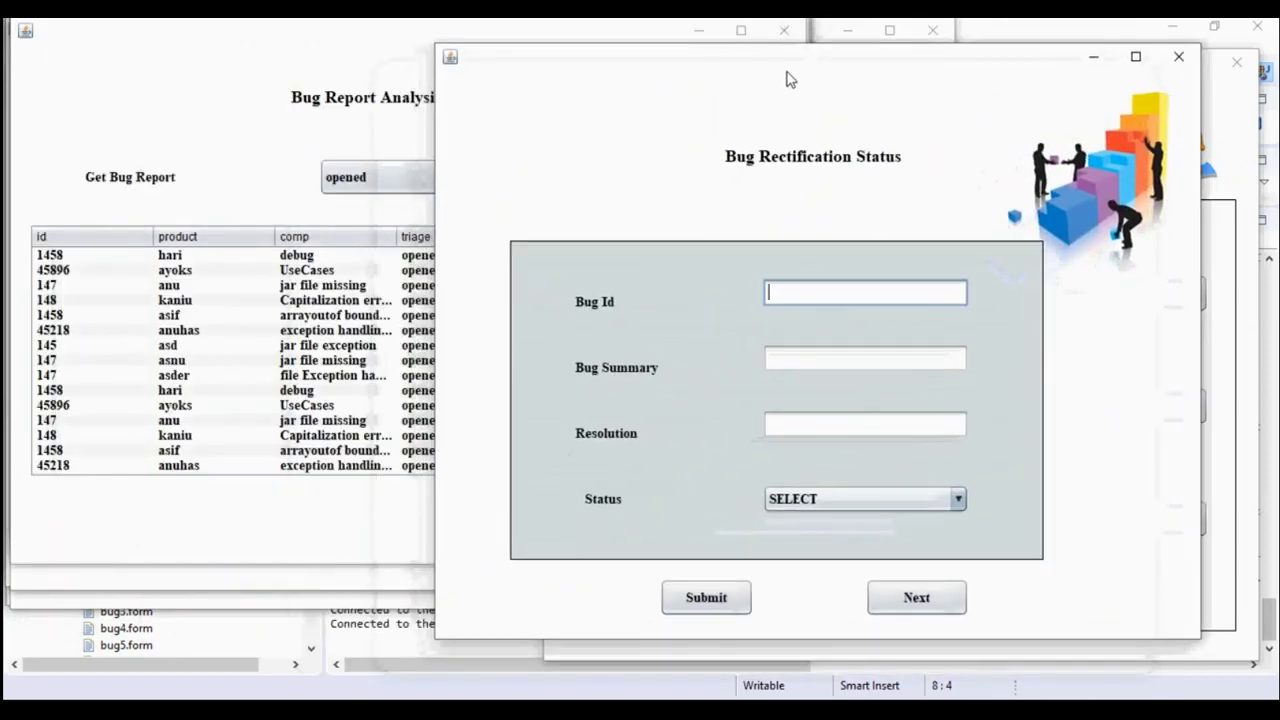
pyautogui.click(846, 293)
pyautogui.write('1458')
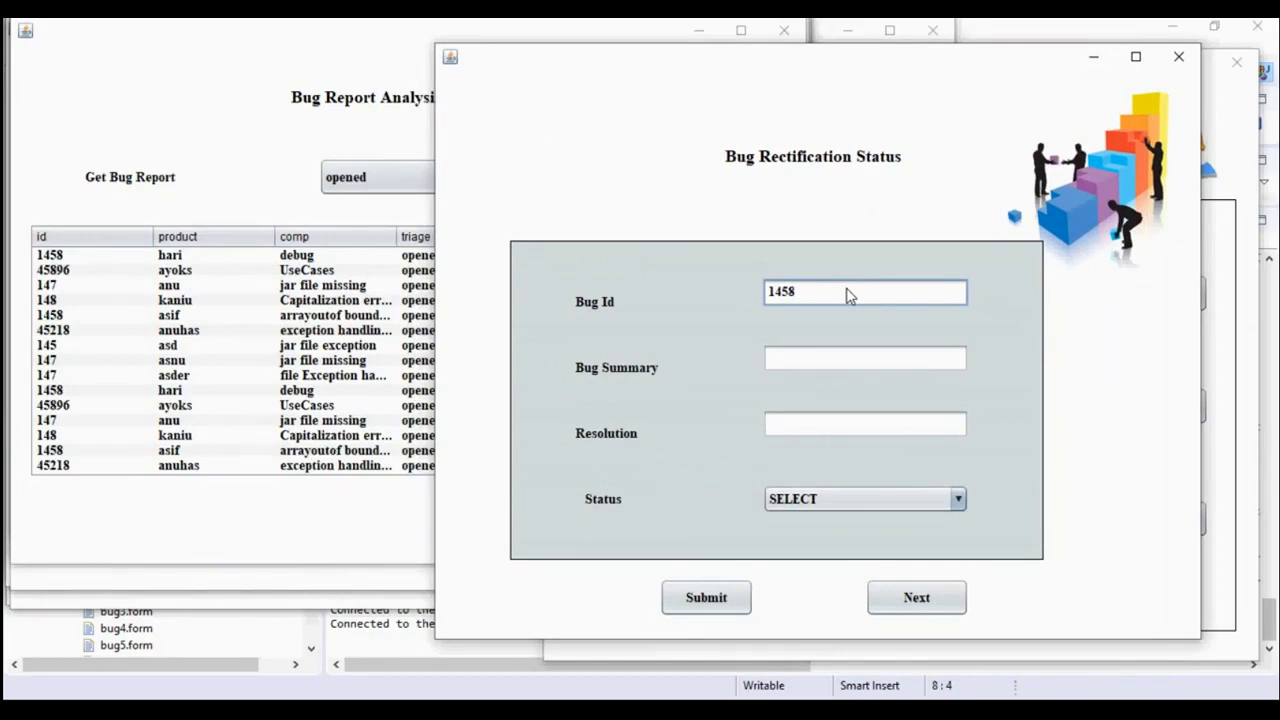
pyautogui.click(813, 370)
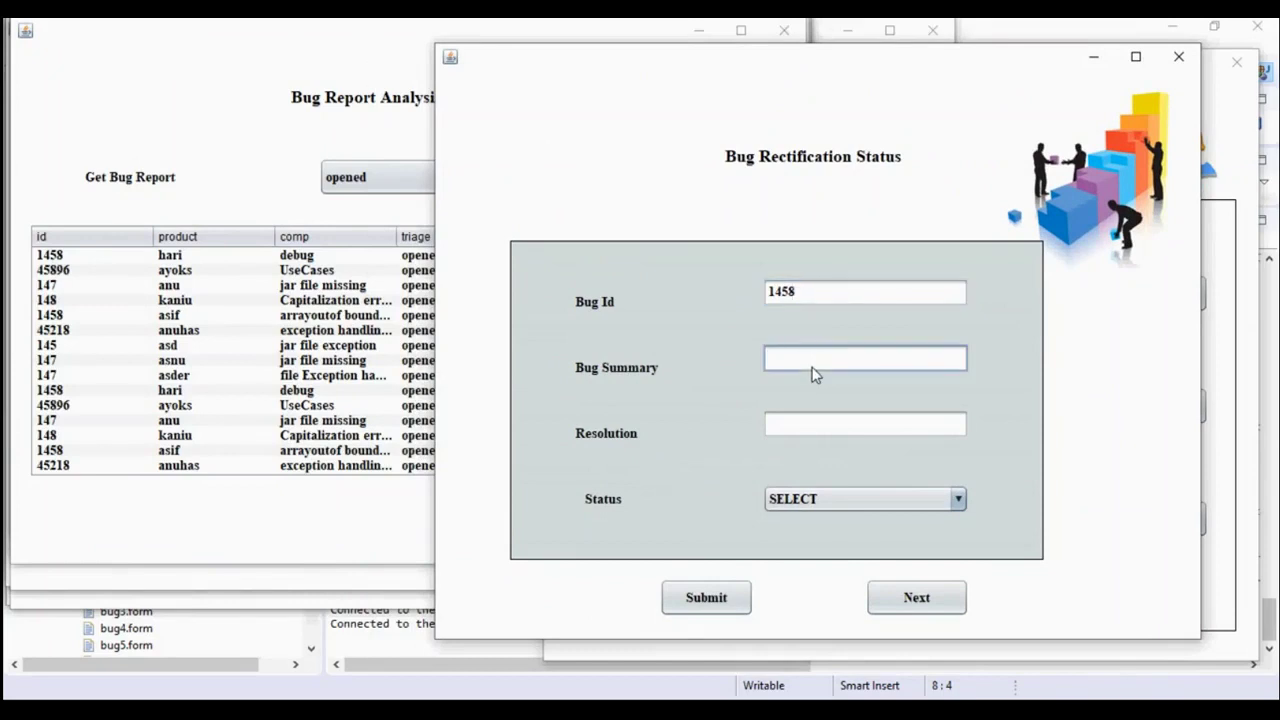
pyautogui.moveTo(690, 70); pyautogui.dragTo(543, 77)
pyautogui.write('chaind')
pyautogui.click(144, 100)
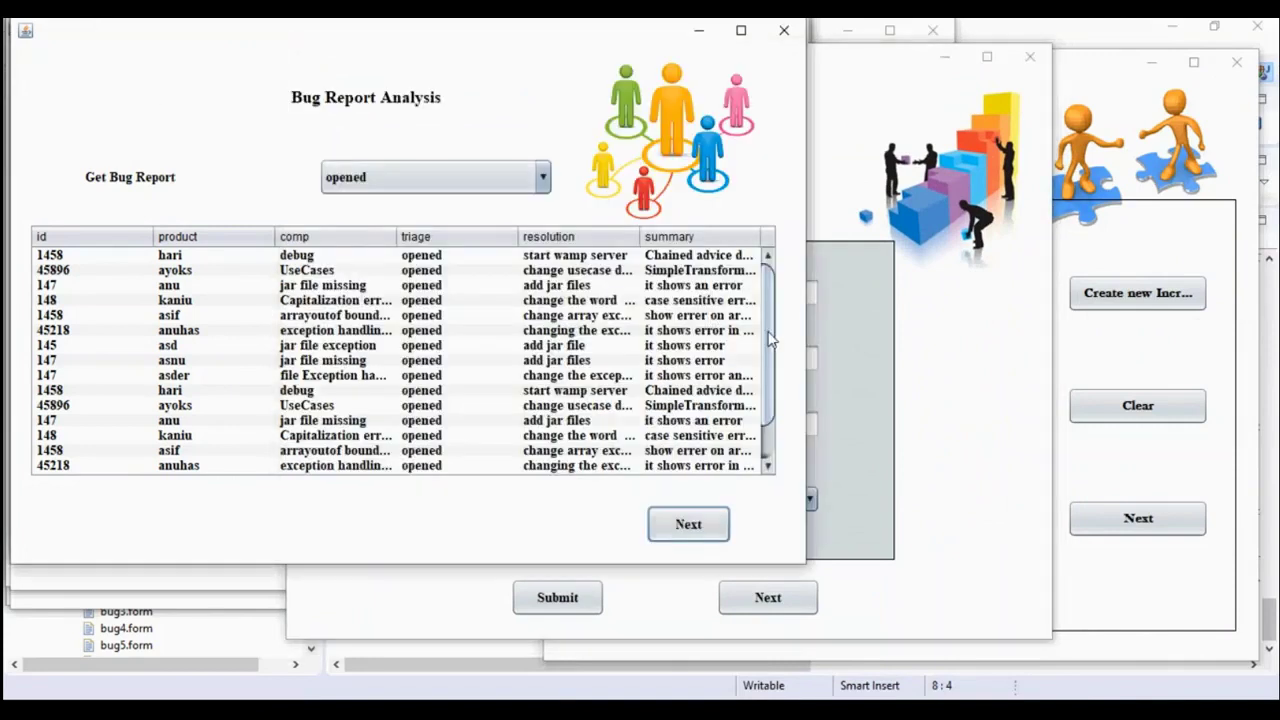
pyautogui.click(982, 408)
# - Set resolution 'start wamp server' and status Rectified, then submit the rectification
pyautogui.click(655, 425)
pyautogui.write('start wa')
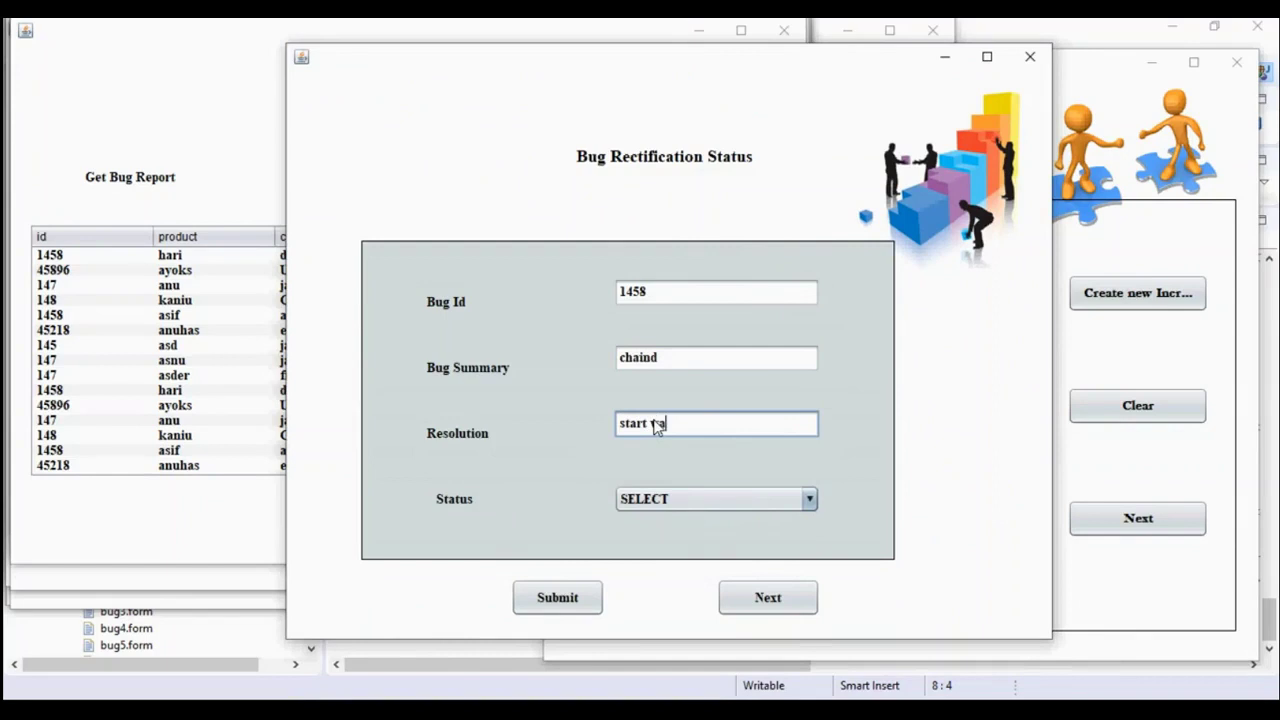
pyautogui.write('mp server')
pyautogui.click(645, 499)
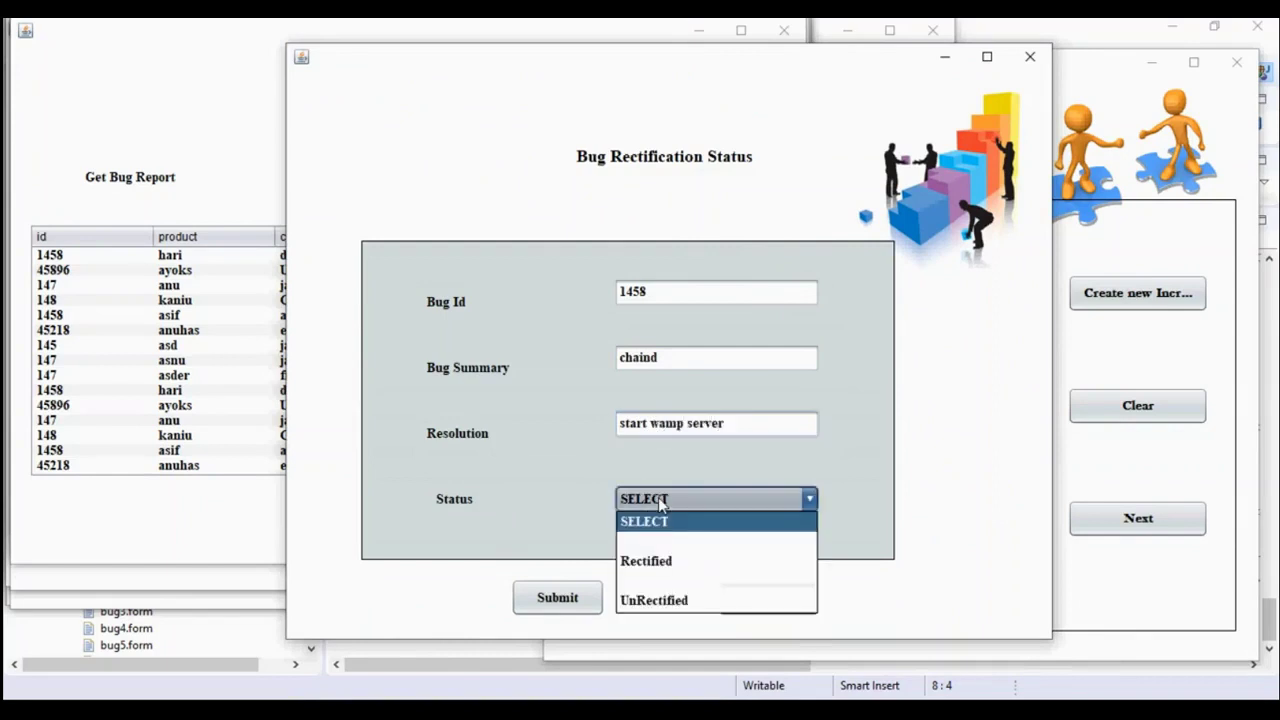
pyautogui.click(660, 564)
pyautogui.click(558, 600)
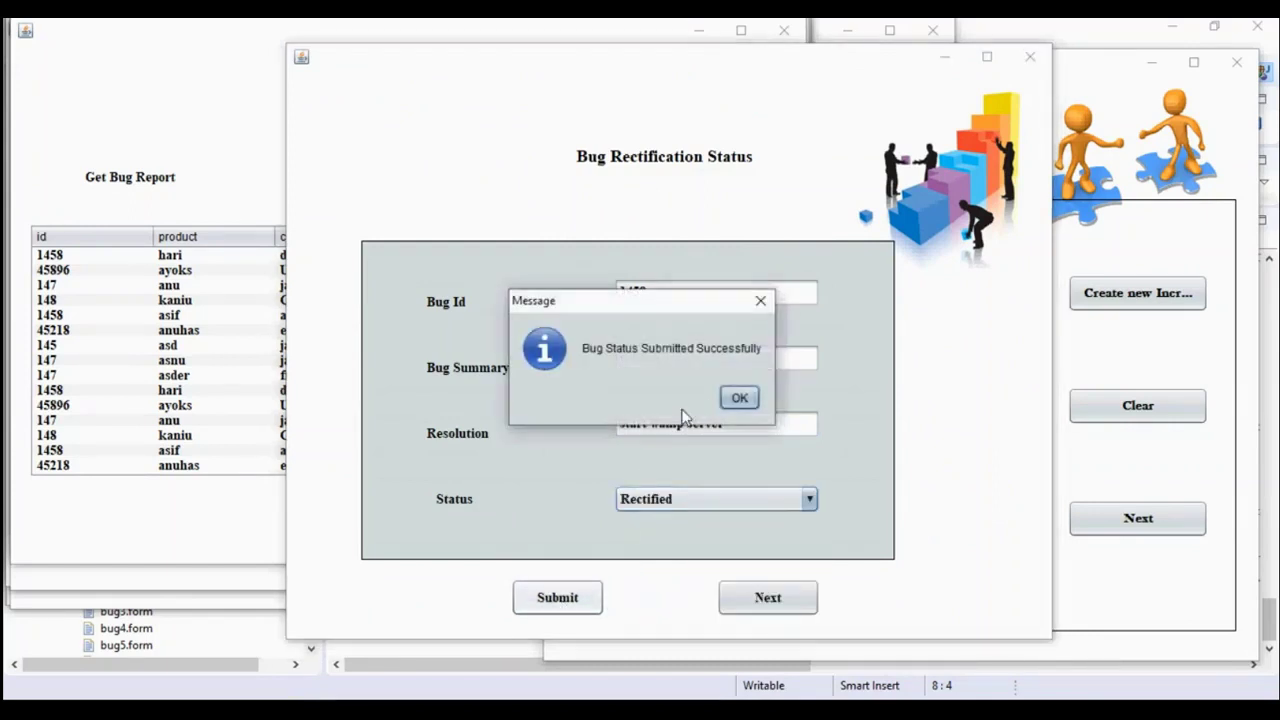
pyautogui.click(739, 398)
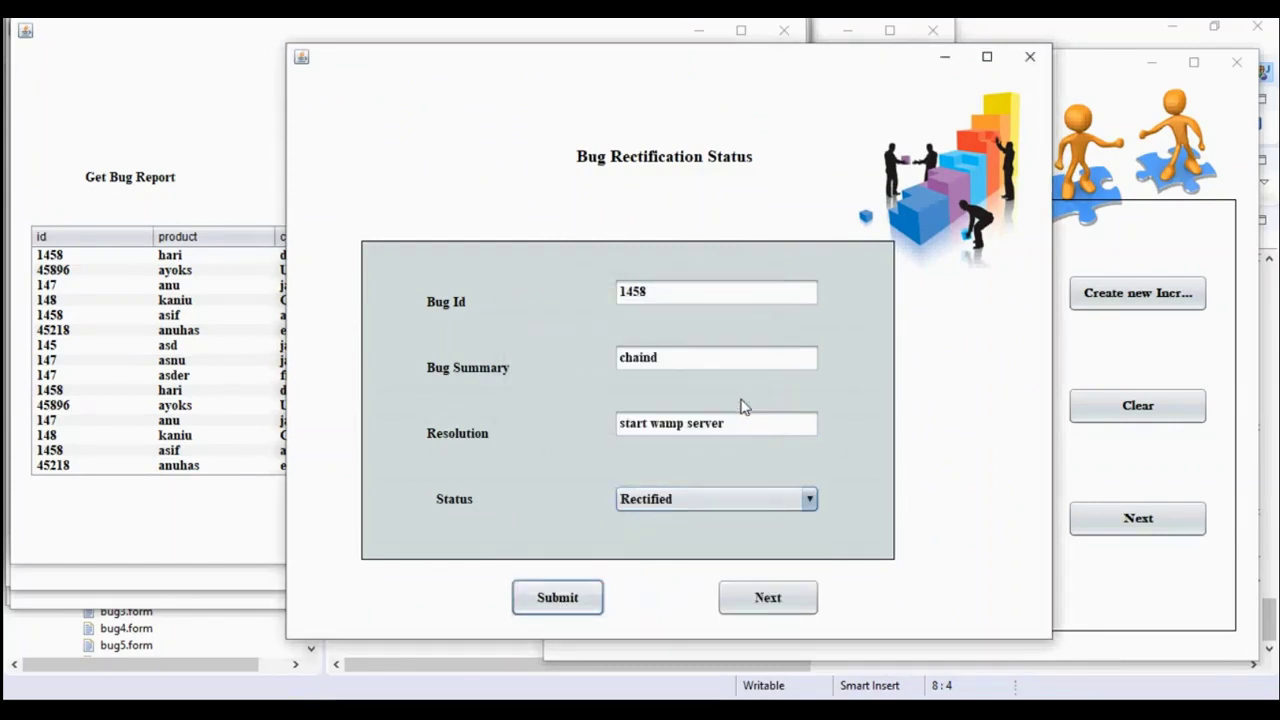
pyautogui.click(748, 600)
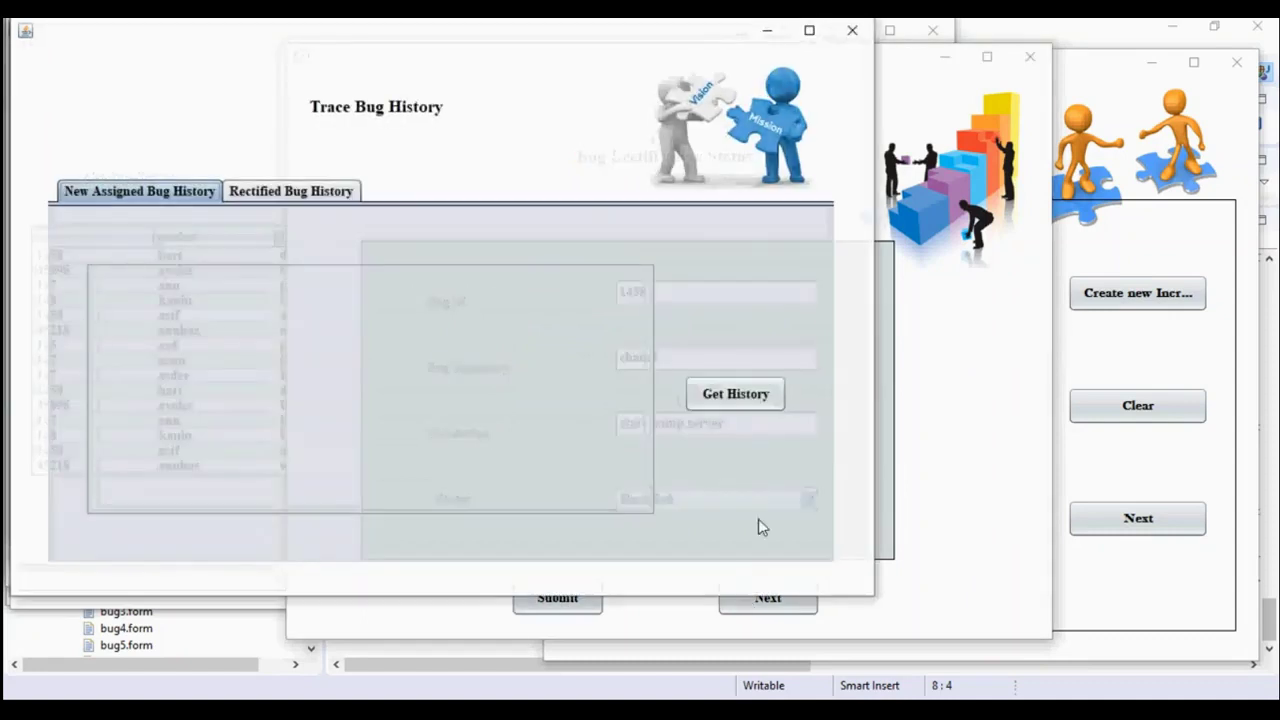
# - Load the new-assigned and rectified bug histories, then show the DS-E1 vs DS-M1 Efficiency graph
pyautogui.click(292, 192)
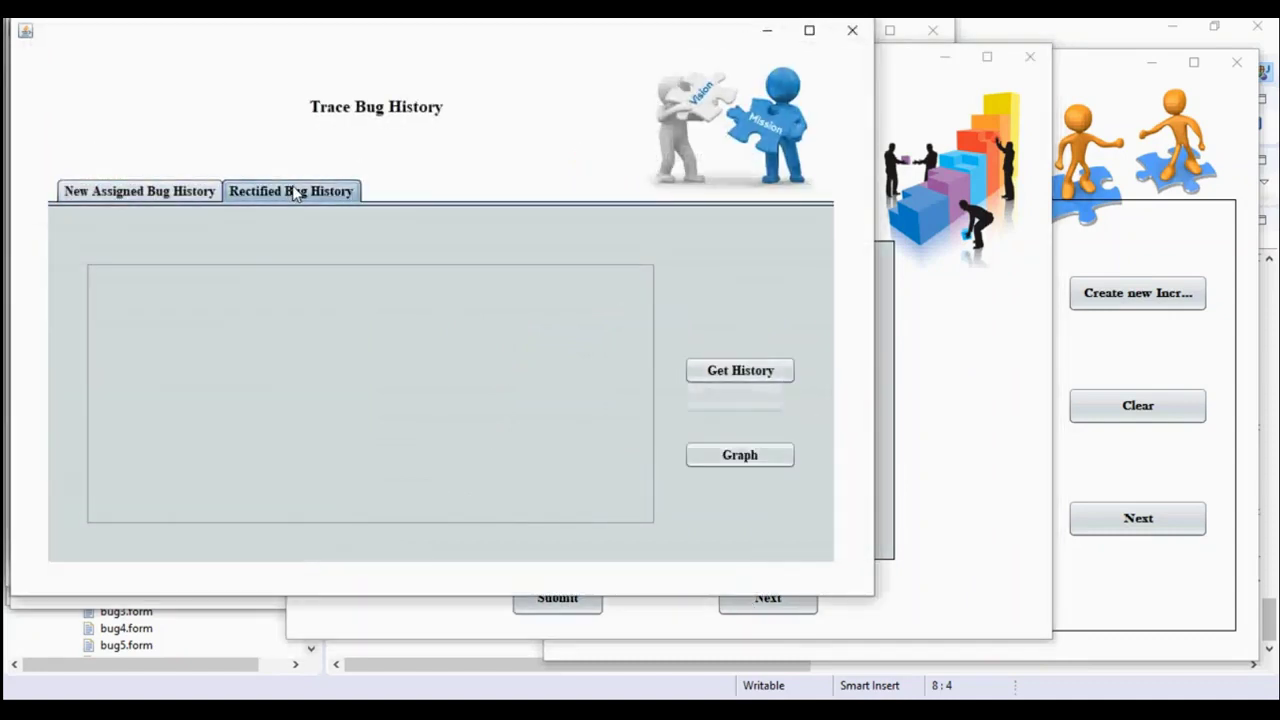
pyautogui.click(127, 193)
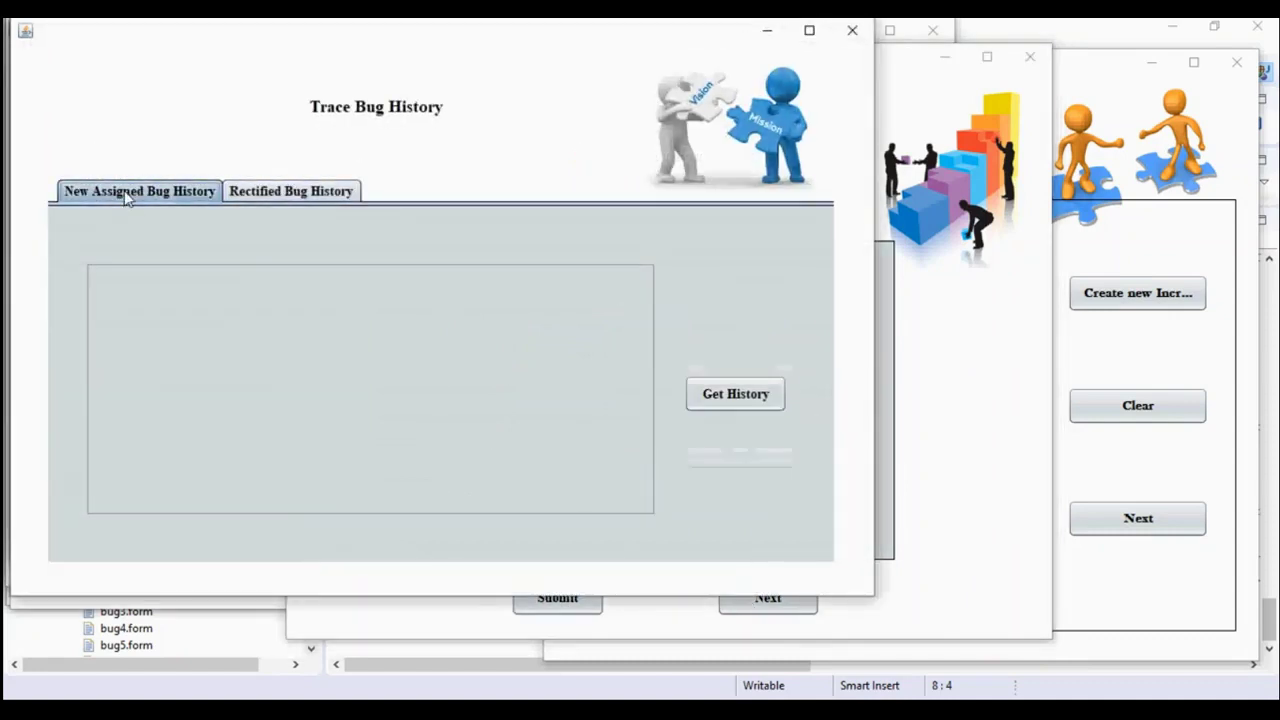
pyautogui.click(735, 400)
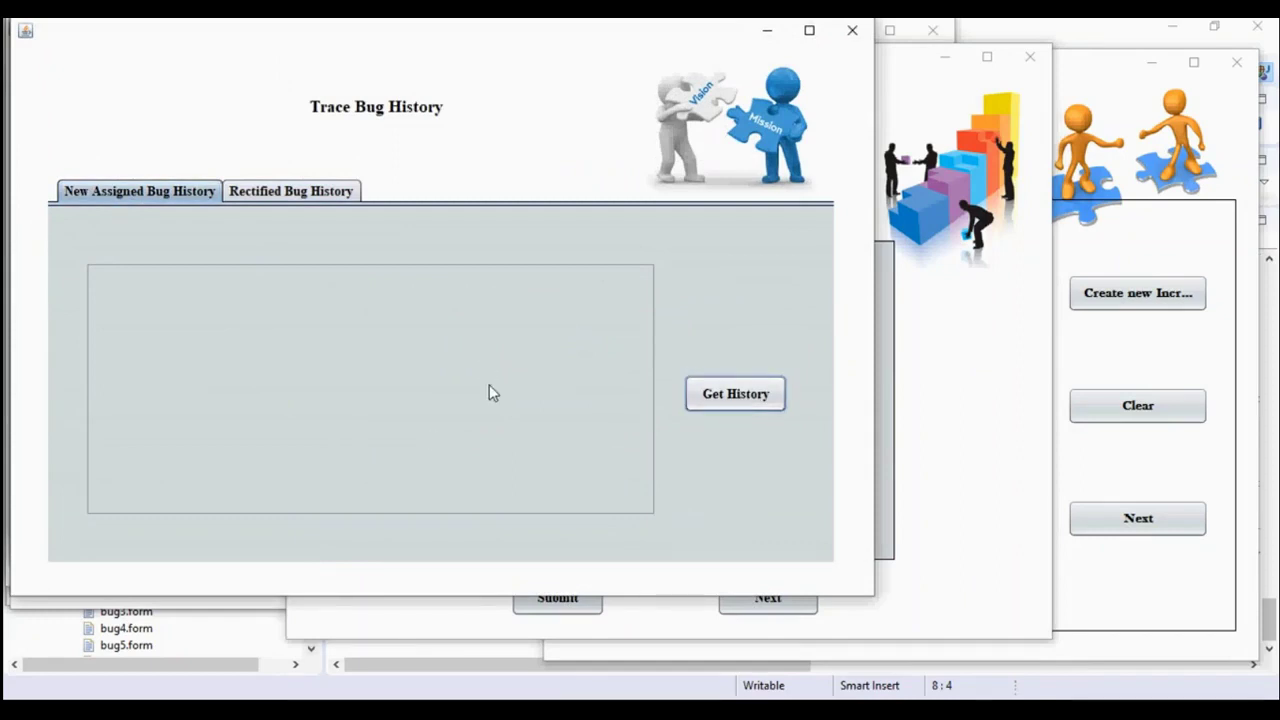
pyautogui.click(340, 194)
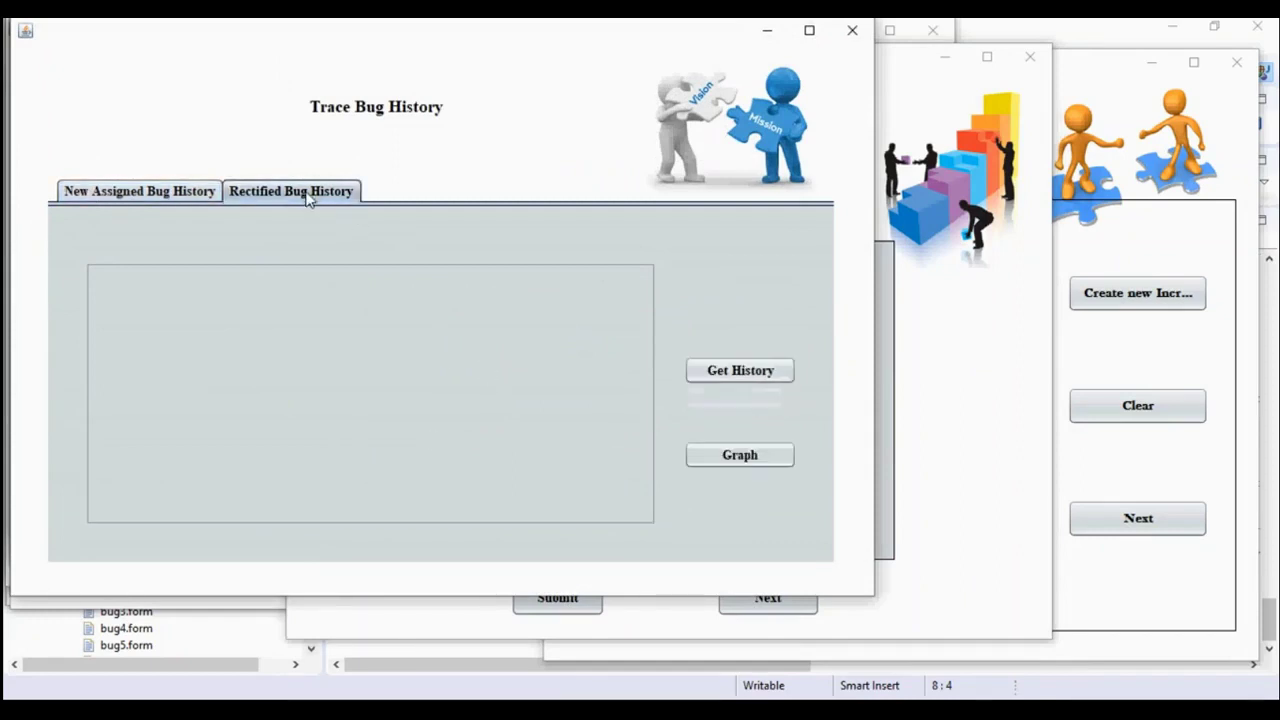
pyautogui.click(763, 378)
pyautogui.click(743, 396)
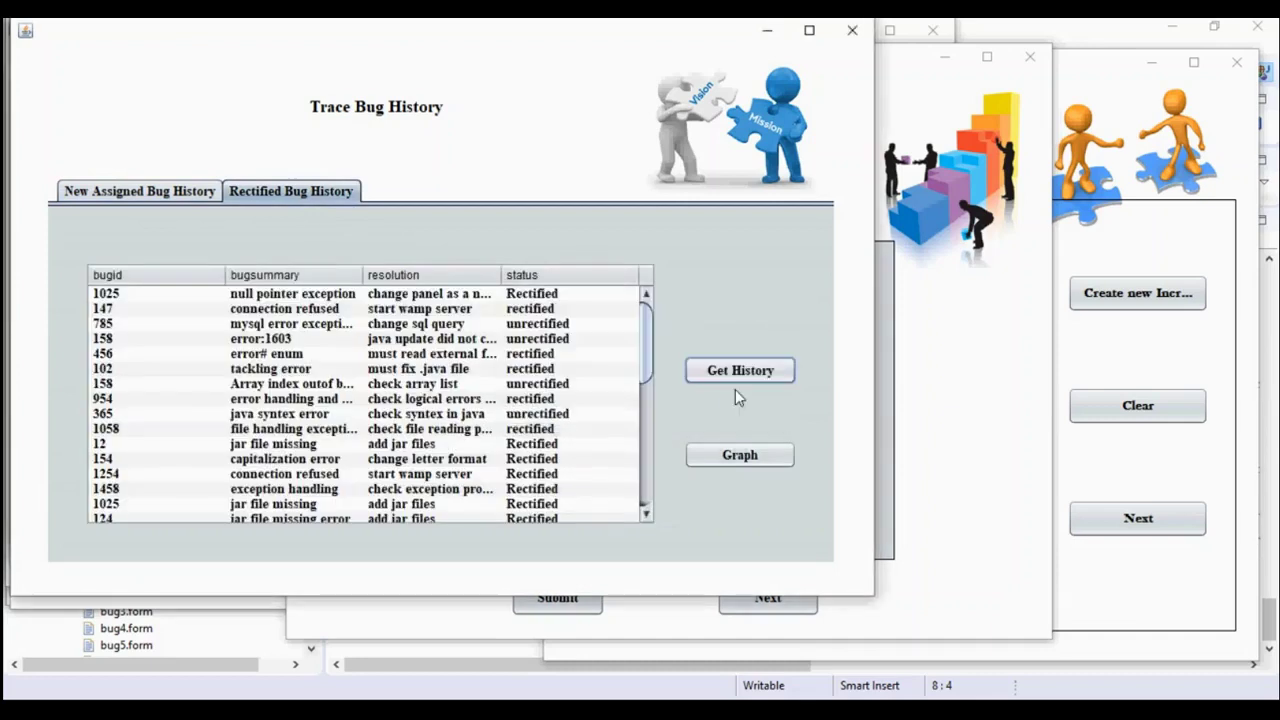
pyautogui.click(745, 462)
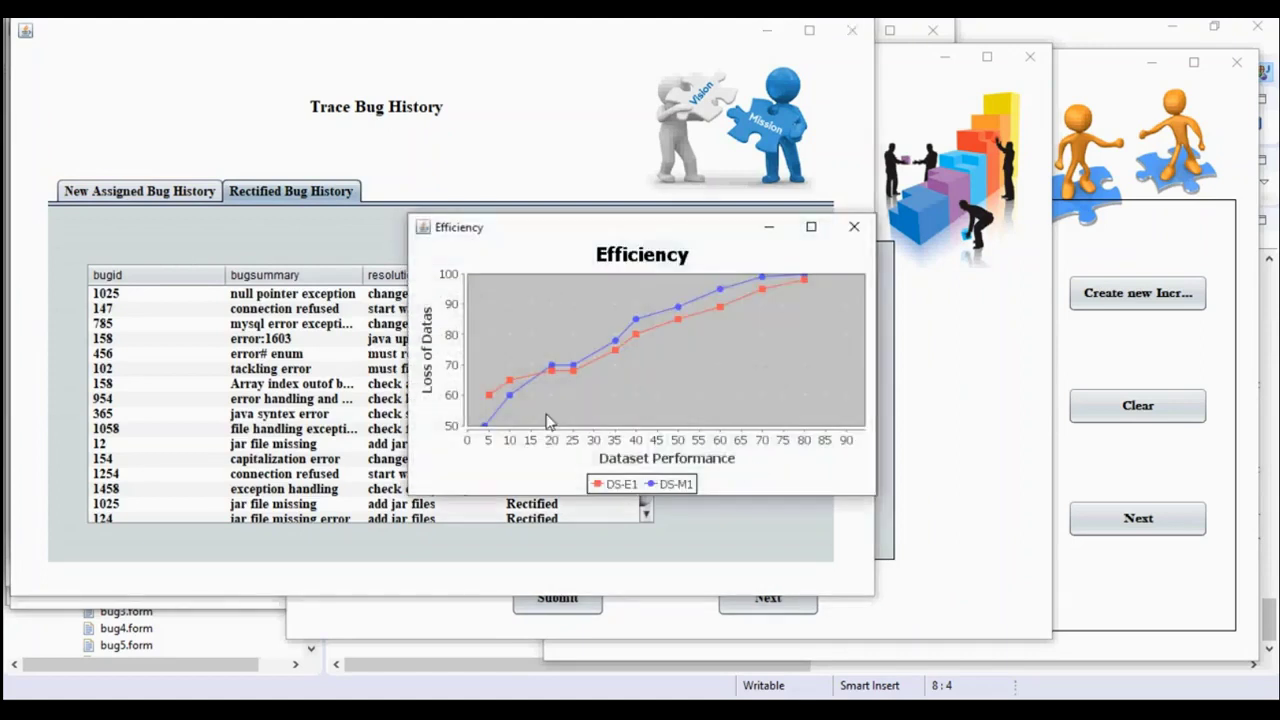